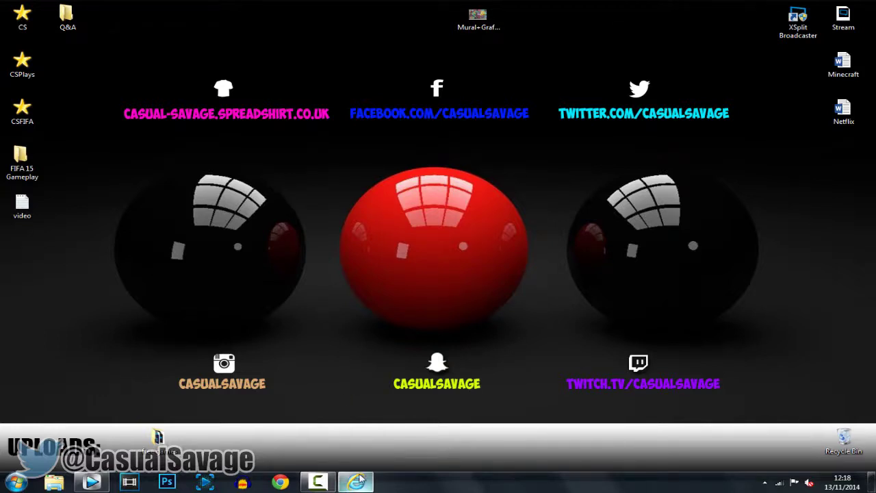
- Bring the Internet Explorer window with the YouTube James Bond intro collage to the front
left_click(360, 479)
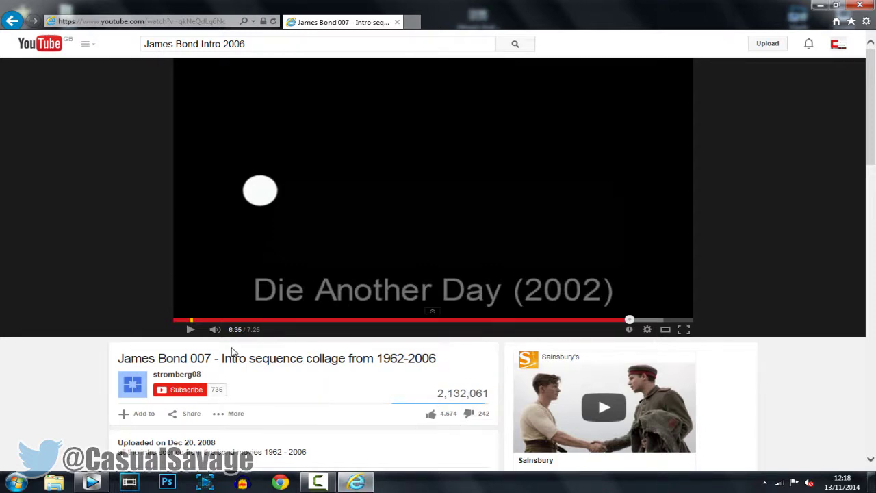
- Play the James Bond intro collage to show the circular spotlight example
left_click(191, 336)
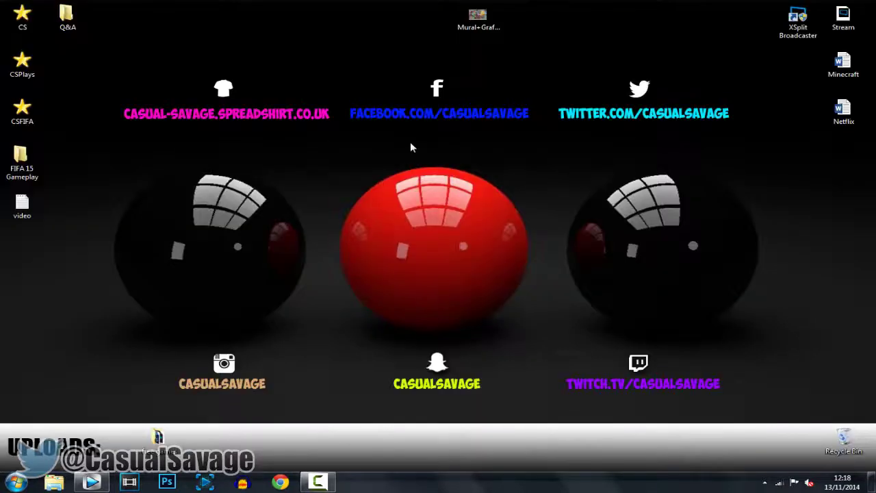
- Drag the graffiti mural image into the Vegas Pro project timeline
left_click_drag(478, 18, 267, 299)
- Stretch the mural clip to fill the frame by unchecking Maintain aspect ratio in its Properties
scroll(264, 300, "up", 2)
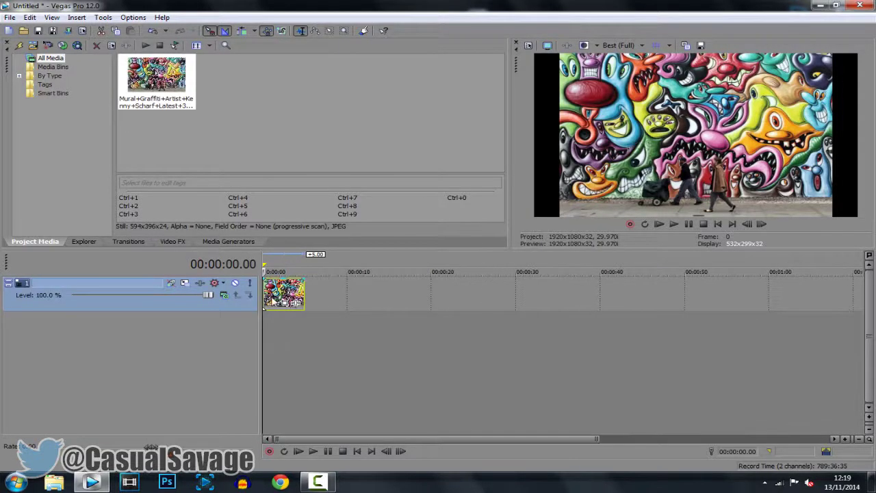
right_click(271, 303)
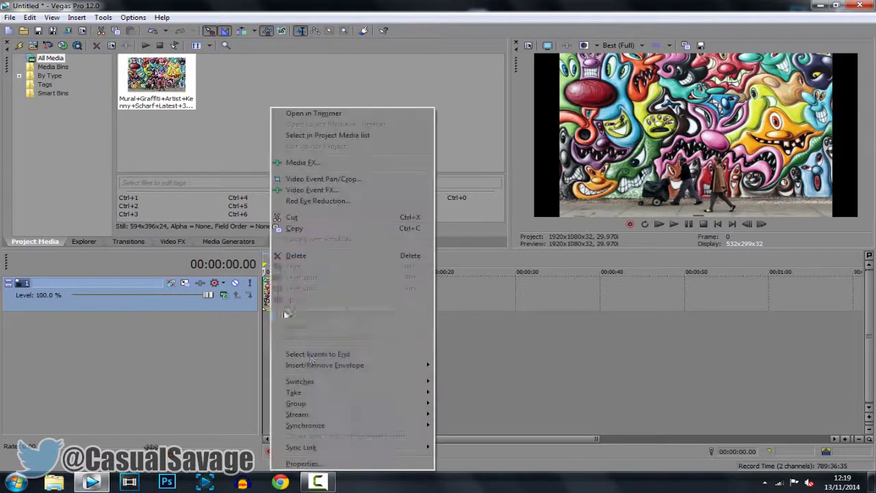
left_click(344, 464)
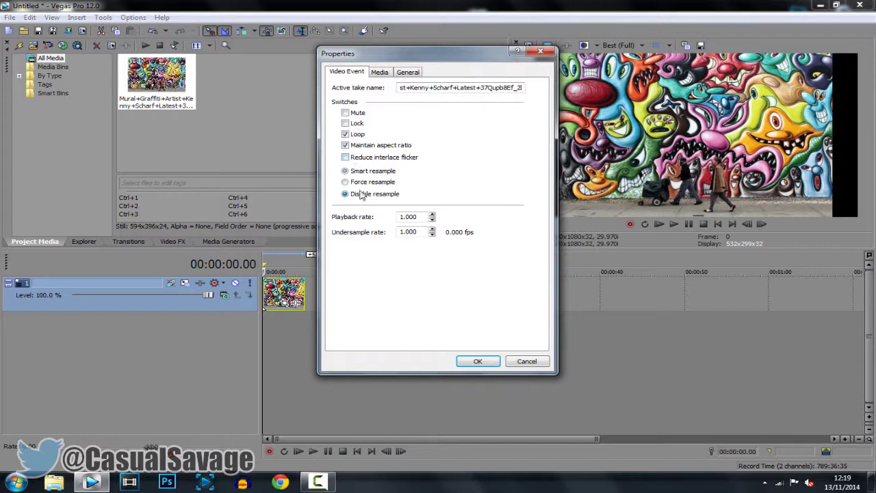
left_click(472, 361)
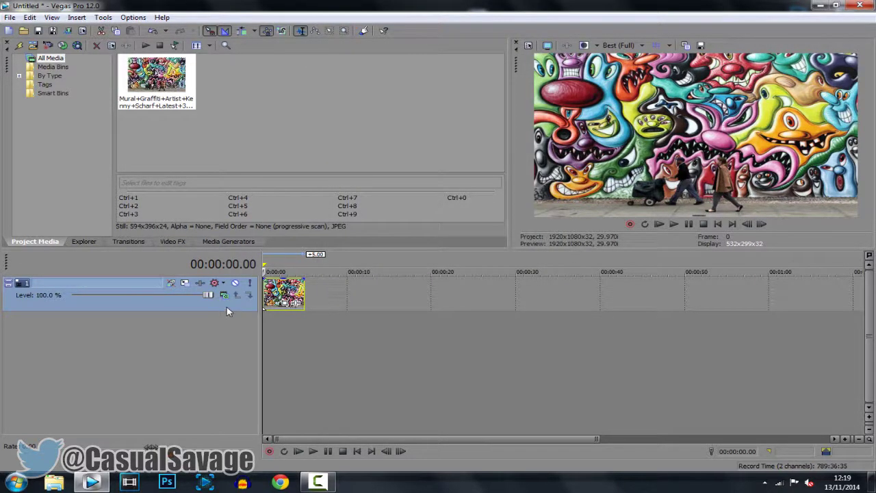
right_click(228, 307)
- Duplicate the mural track and drag the second copy's opacity down to about 68%
left_click(284, 345)
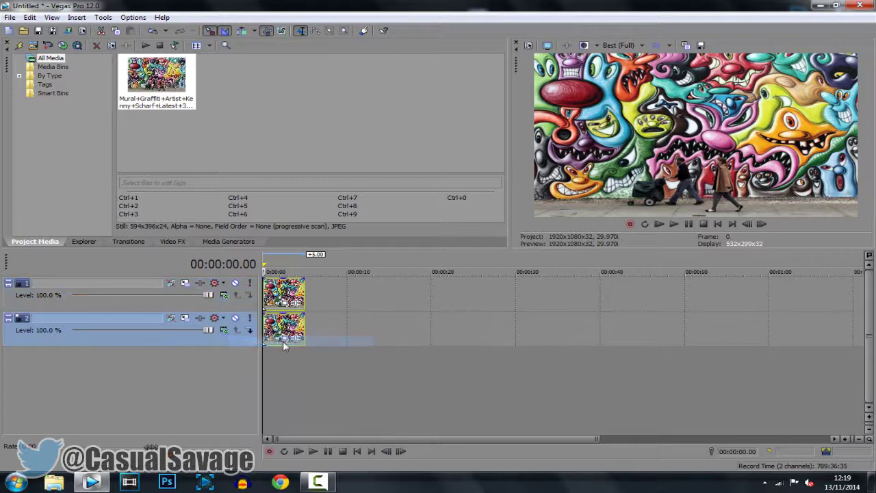
left_click(269, 295)
scroll(316, 320, "up", 3)
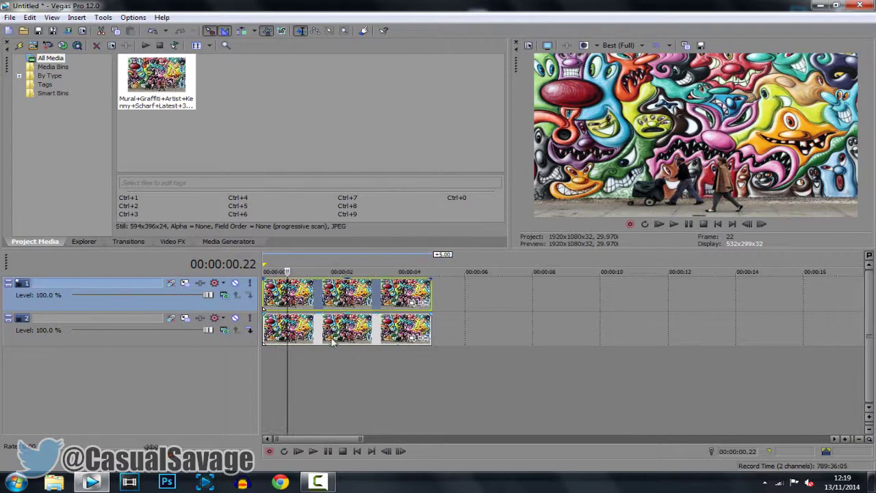
left_click(332, 322)
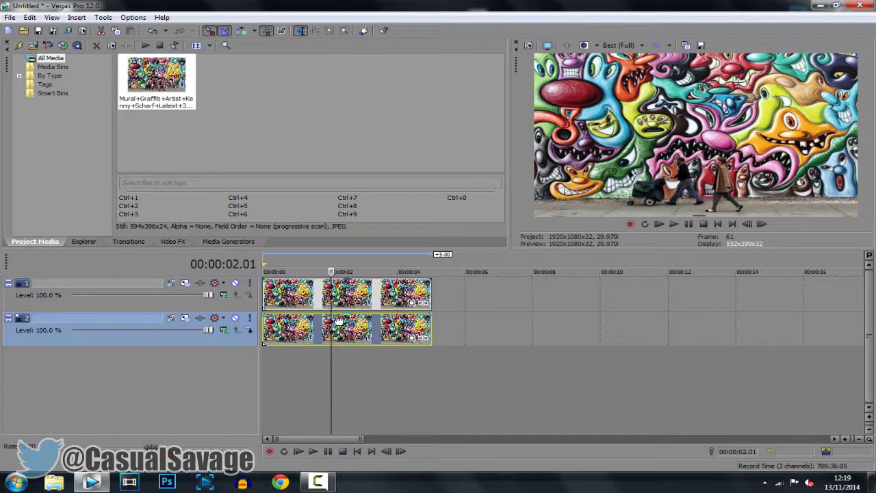
left_click_drag(338, 318, 350, 351)
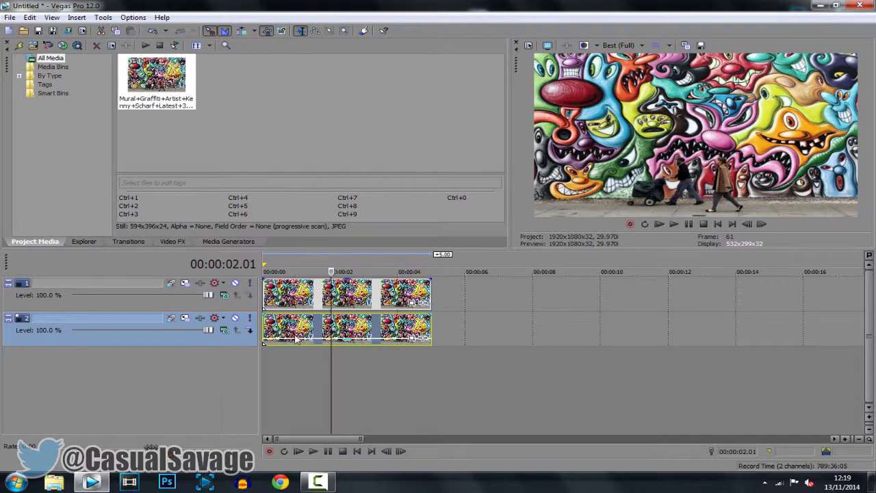
- Test the top mural clip at 0% opacity, then darken the lower copy further
left_click(298, 298)
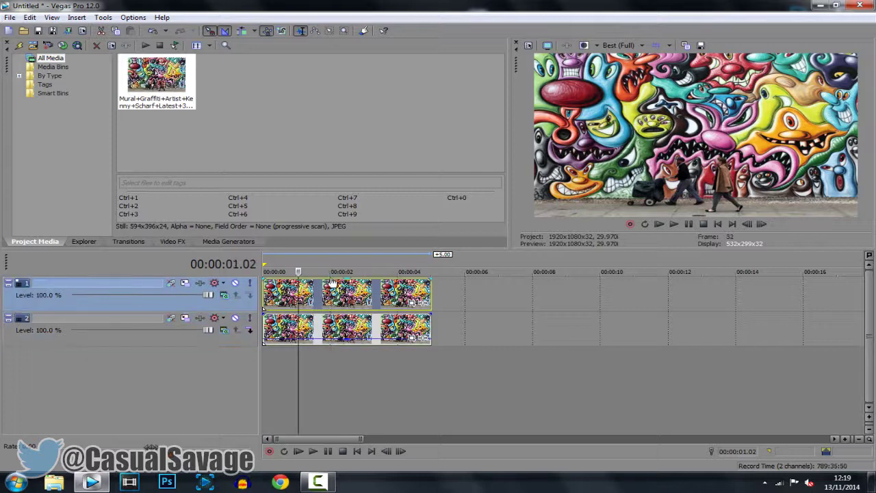
left_click_drag(333, 279, 323, 391)
left_click(345, 336)
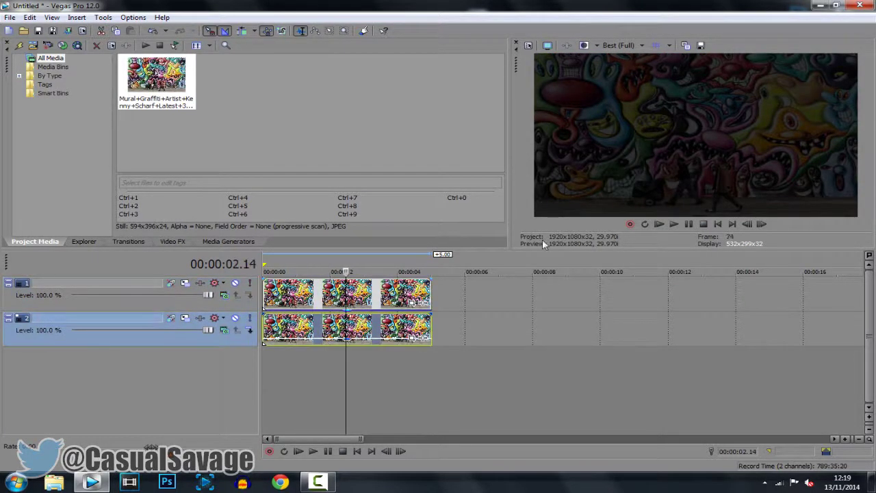
scroll(411, 332, "up", 4)
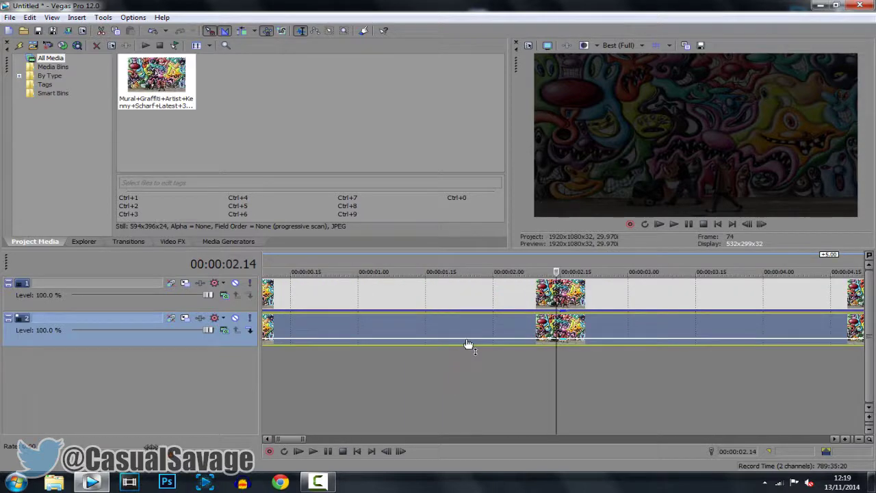
left_click_drag(467, 343, 469, 344)
- Check the preview at 00:00:01.13 and return the cursor to 00:00:00.00
scroll(469, 343, "down", 4)
left_click(264, 294)
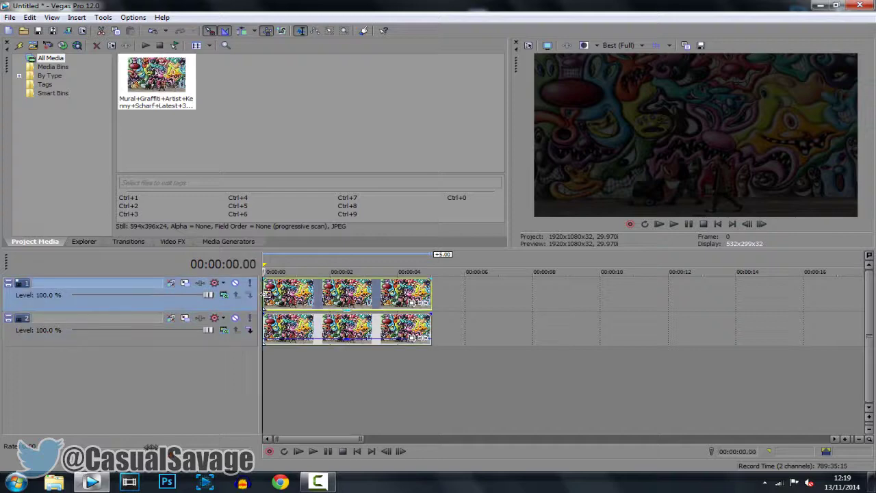
left_click(312, 274)
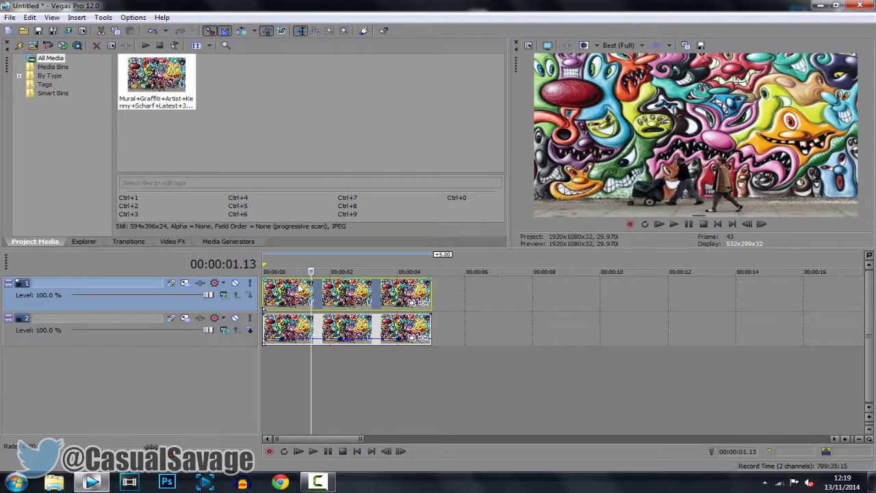
left_click(264, 293)
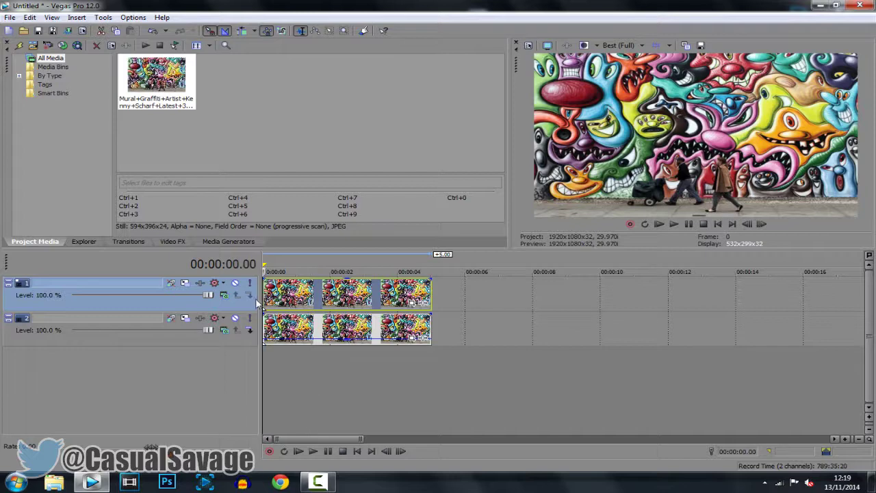
- In Event Pan/Crop on the top clip, enable Mask and draw an oval over the top-left face
left_click(413, 305)
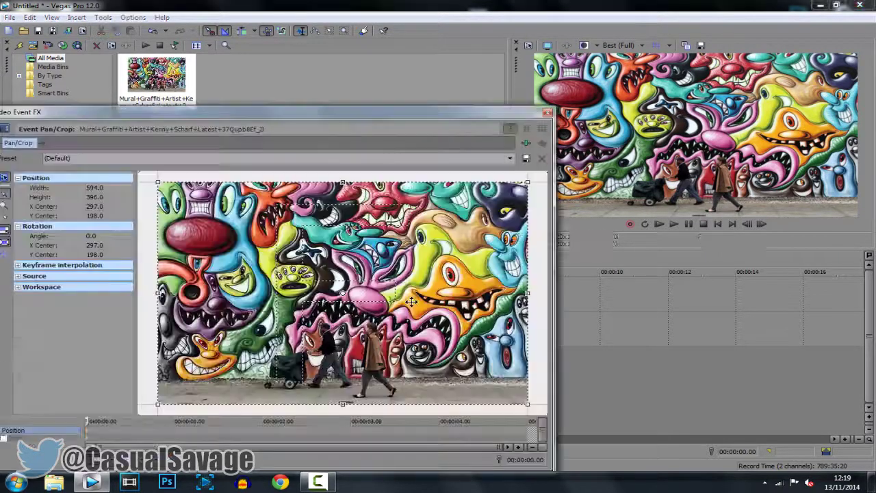
left_click_drag(292, 112, 345, 99)
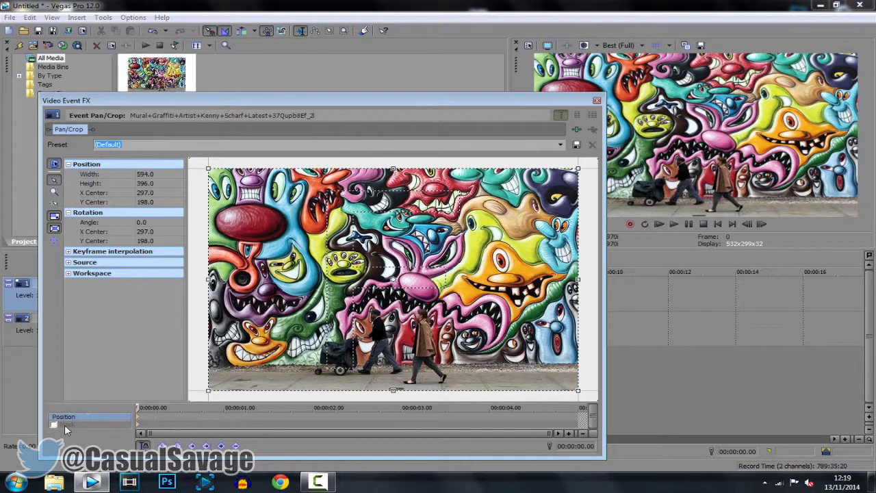
left_click(66, 428)
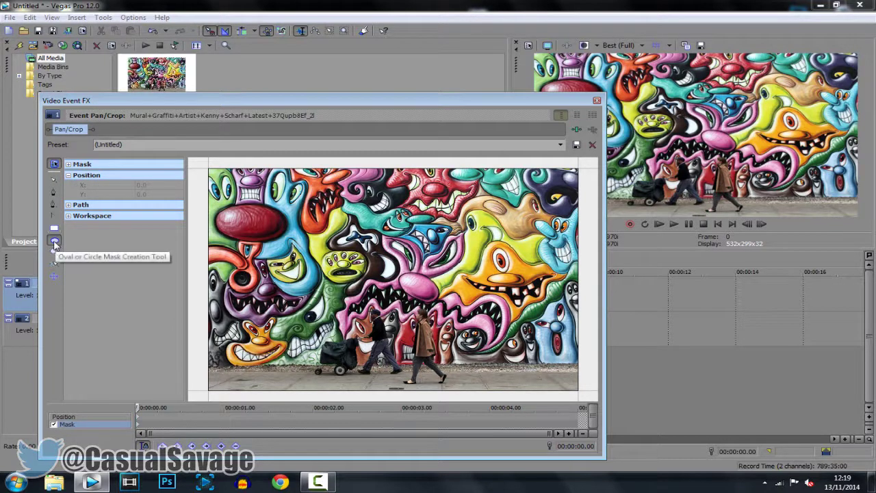
left_click(55, 242)
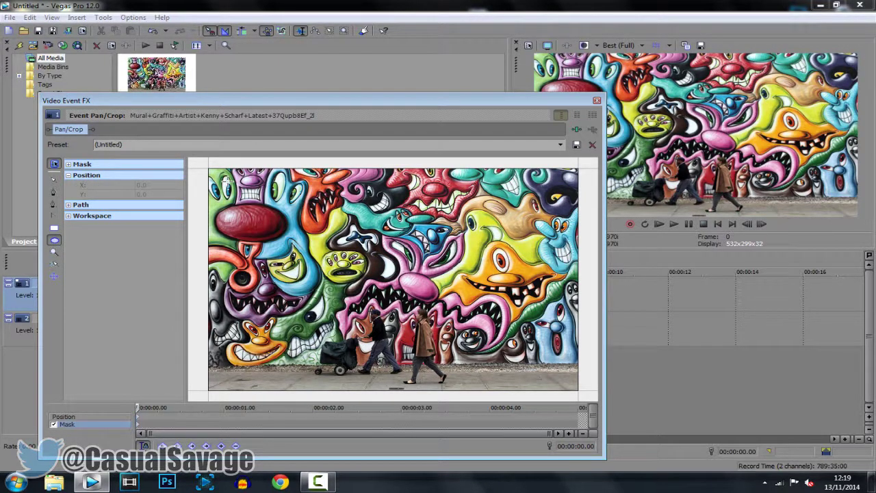
left_click_drag(221, 175, 262, 231)
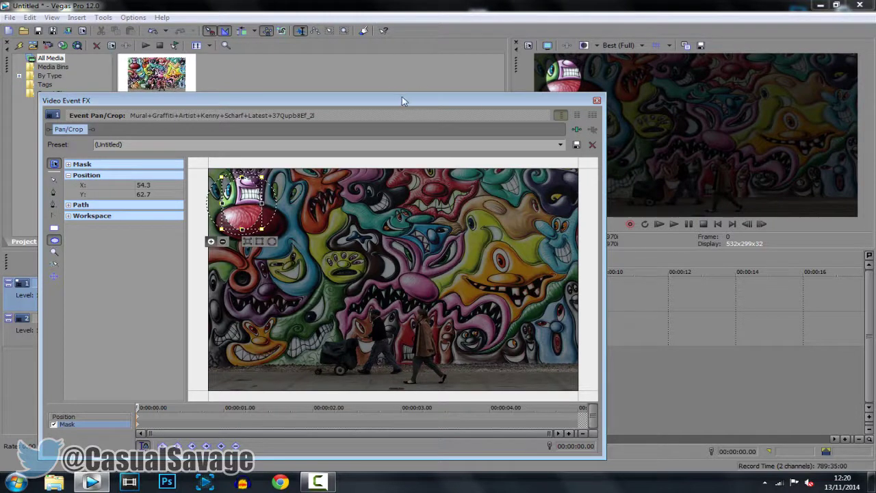
- Widen the oval mask to the right and close the Pan/Crop window
left_click_drag(402, 101, 305, 126)
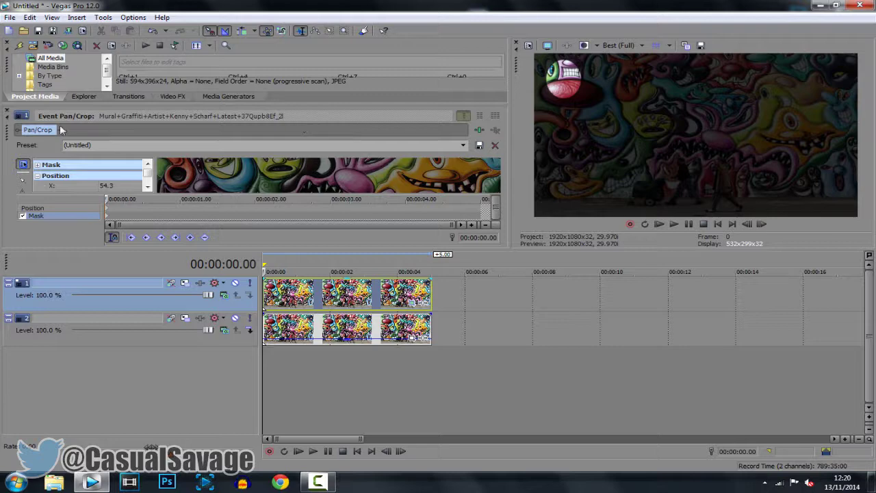
double_click(8, 133)
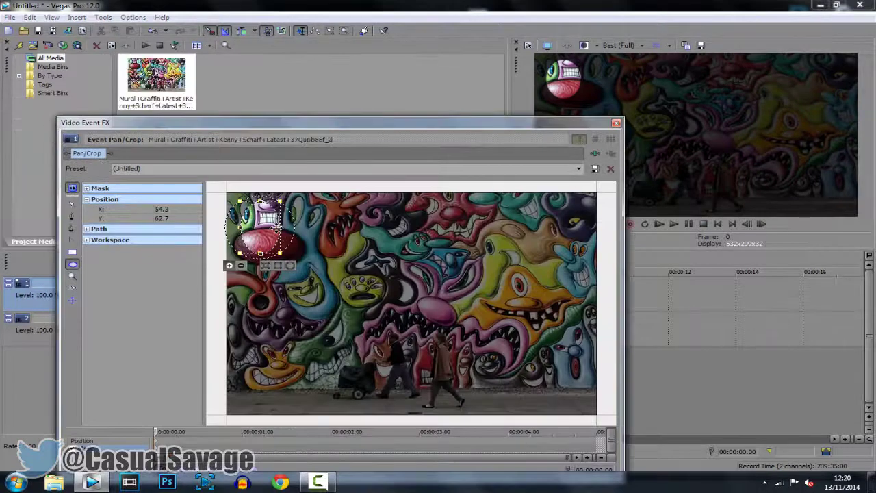
left_click_drag(278, 228, 289, 228)
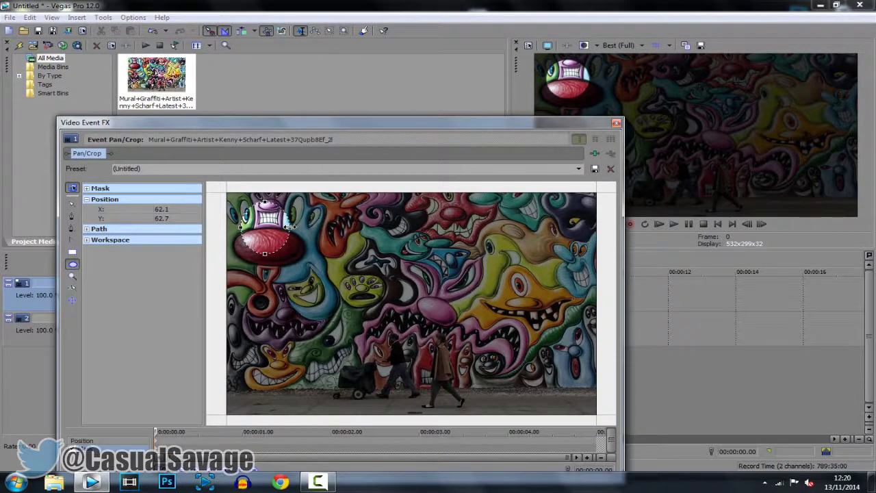
left_click(616, 125)
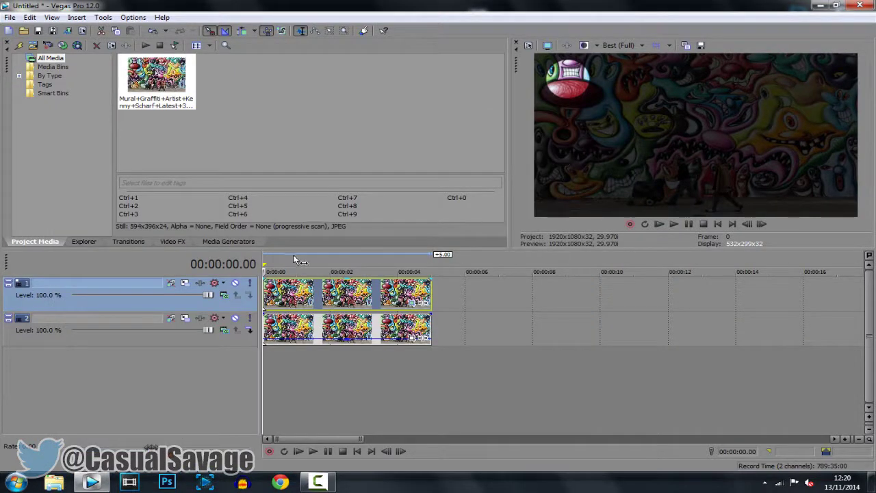
- Preview the masked clip, rewind, and reopen Event Pan/Crop for the top clip
left_click_drag(272, 265, 433, 265)
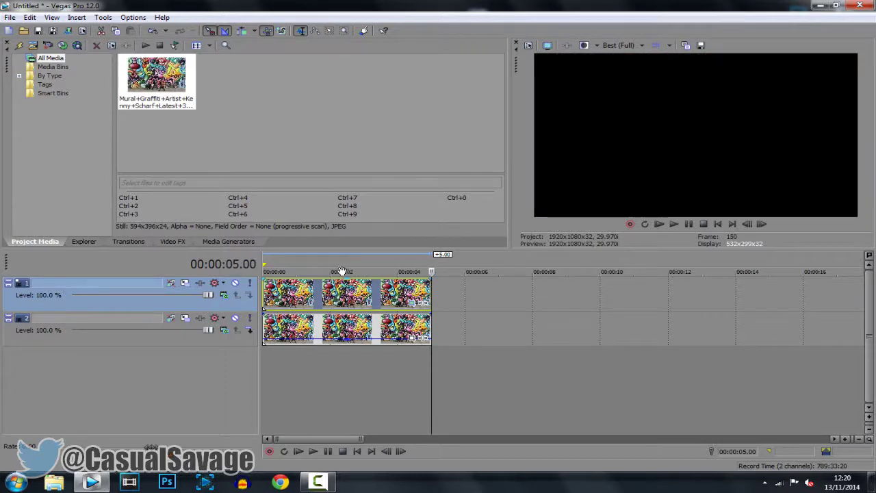
left_click(268, 301)
left_click(410, 303)
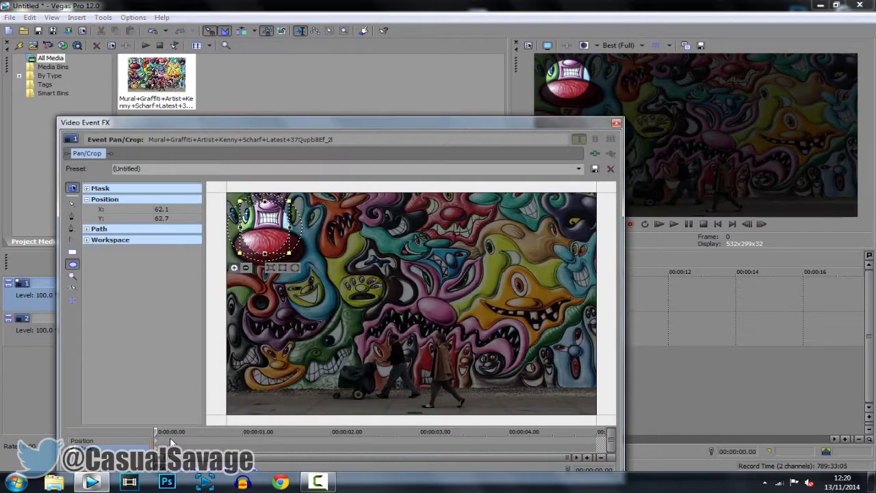
left_click_drag(156, 431, 202, 442)
- At about 00:00:01.06, move and enlarge the oval mask over the bottom-left face
left_click_drag(236, 449, 262, 452)
left_click_drag(272, 234, 281, 374)
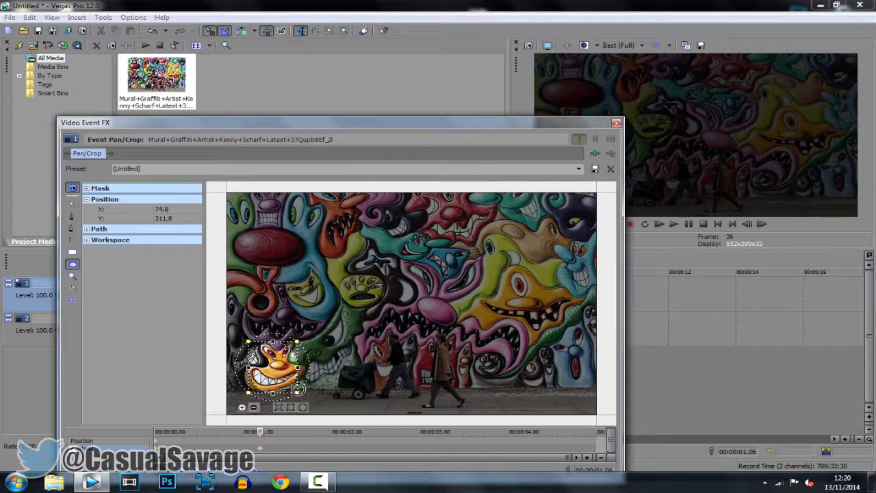
left_click_drag(296, 391, 306, 398)
left_click_drag(283, 370, 282, 369)
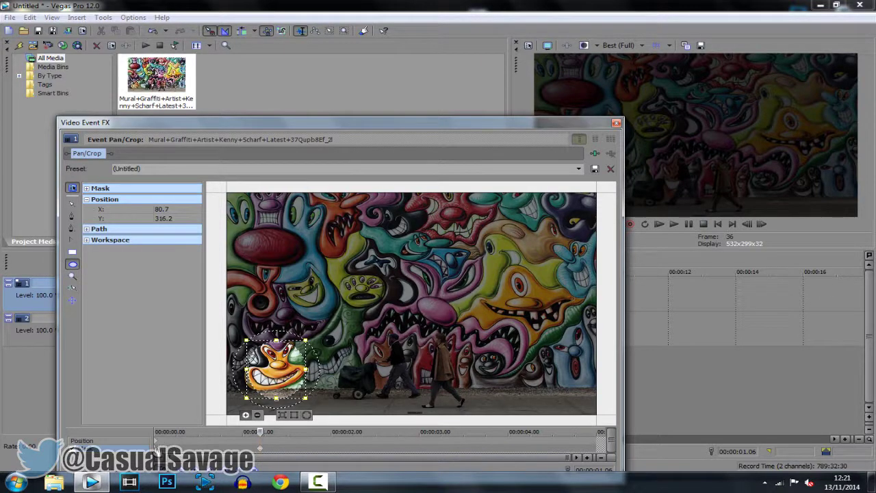
left_click(156, 448)
- Move the Pan/Crop cursor to about two seconds and switch off the oval drawing tool
left_click(260, 449)
left_click(272, 260)
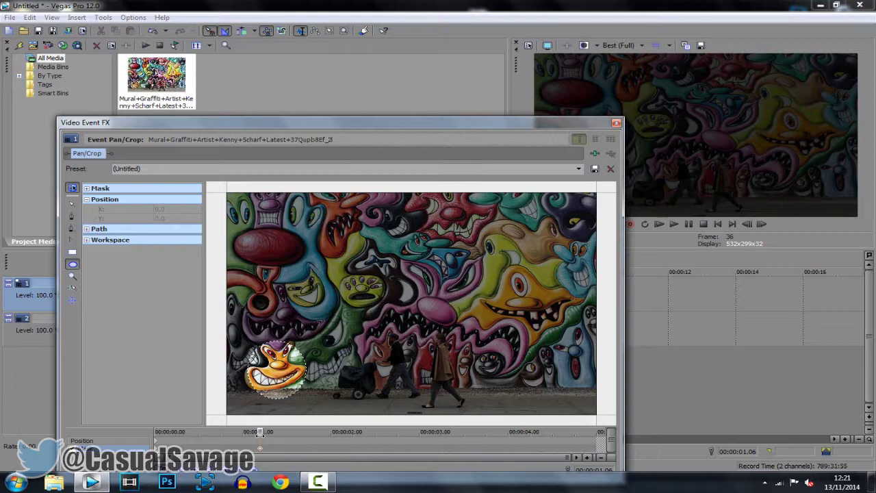
left_click_drag(259, 432, 340, 445)
left_click(74, 205)
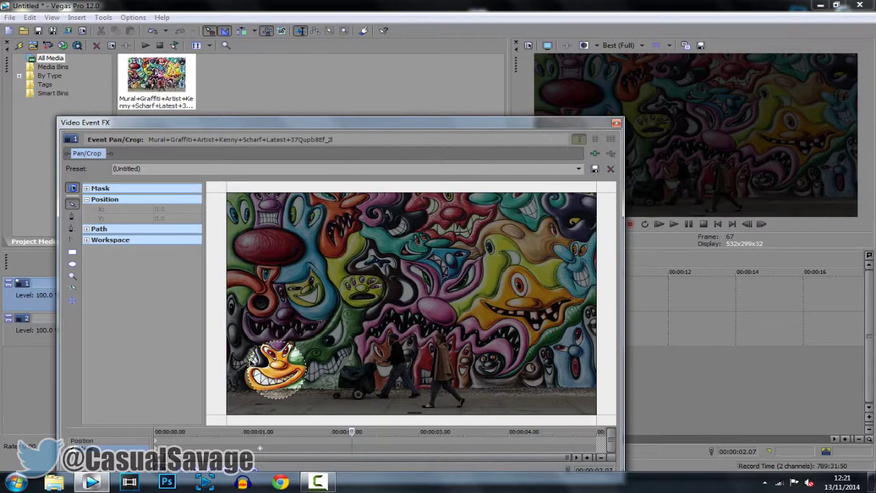
- Select all mask points and drag the spotlight onto the central mural face
right_click(252, 362)
mouse_move(325, 259)
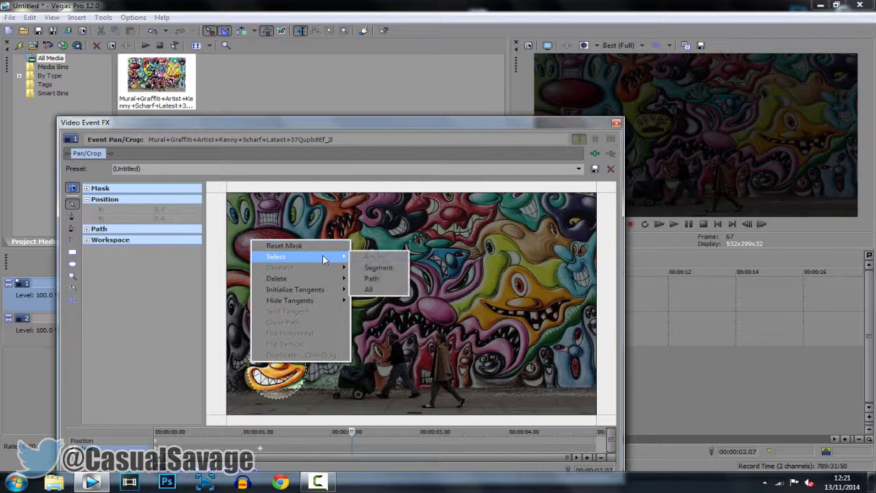
left_click(371, 289)
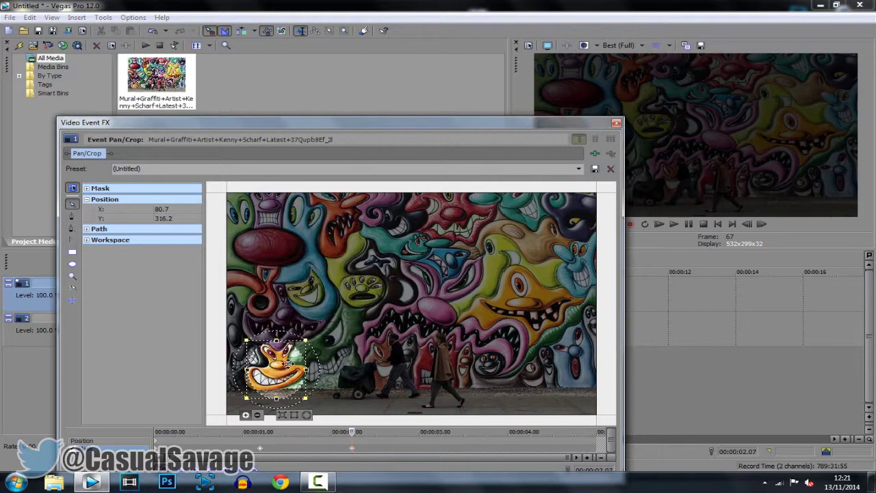
left_click_drag(283, 363, 370, 284)
left_click_drag(350, 432, 443, 432)
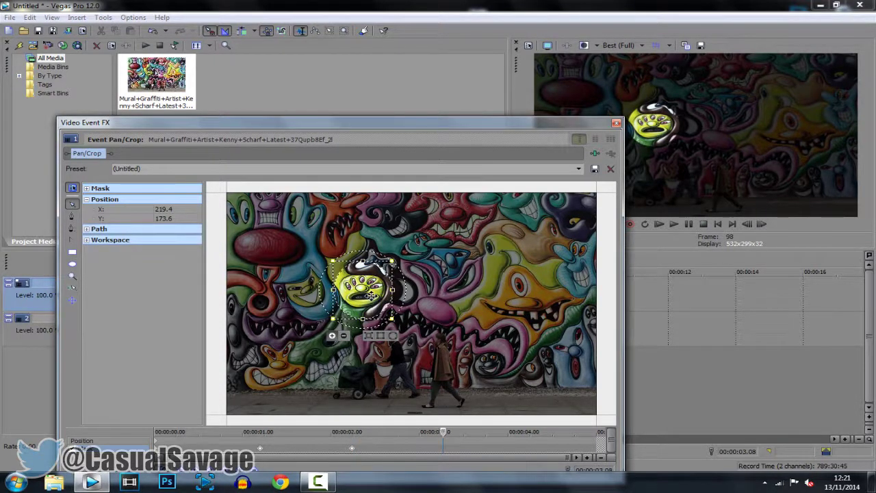
- Keyframe the spotlight onto the upper-right yellow figure at 00:00:03.08, nudging it up at 00:00:04.08
left_click_drag(370, 296, 509, 264)
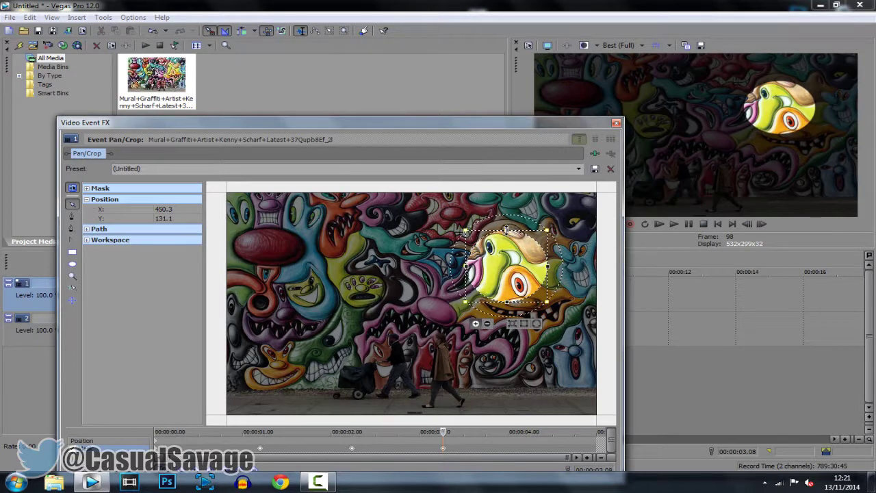
left_click_drag(505, 229, 505, 227)
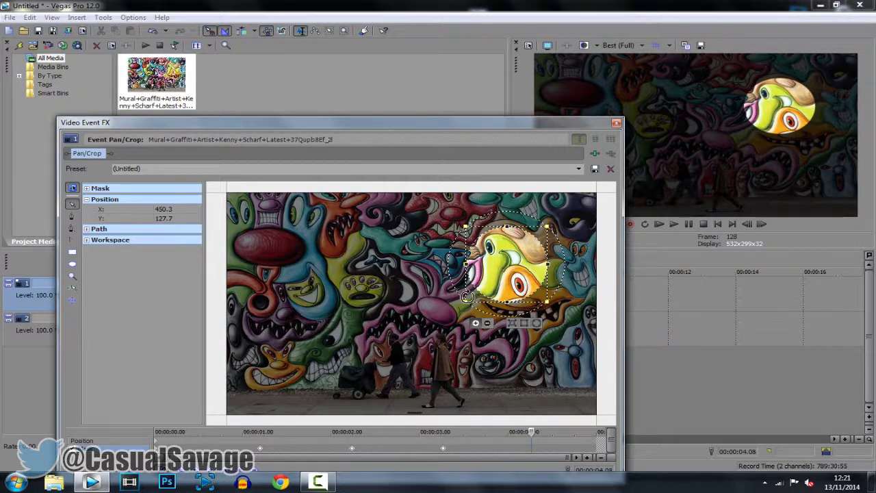
scroll(373, 302, "down", 3)
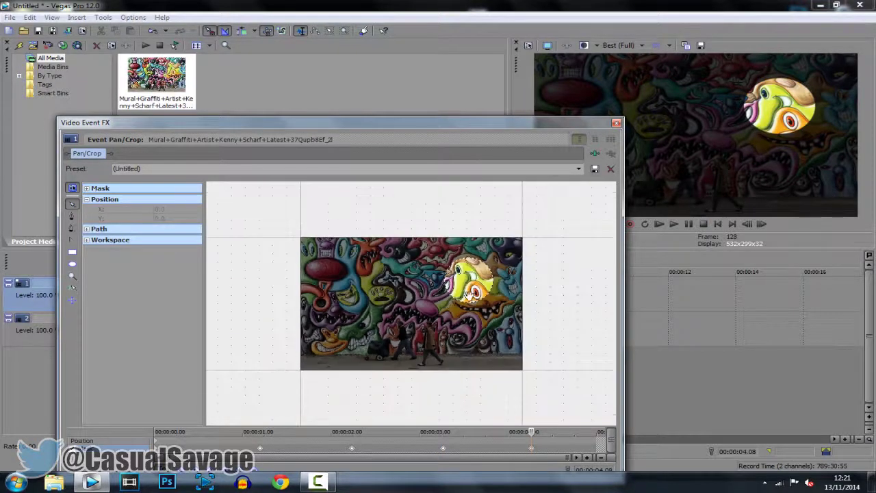
- Select all mask points, stretch the oval beyond the frame to reveal the whole mural, and close Pan/Crop
right_click(460, 301)
mouse_move(494, 323)
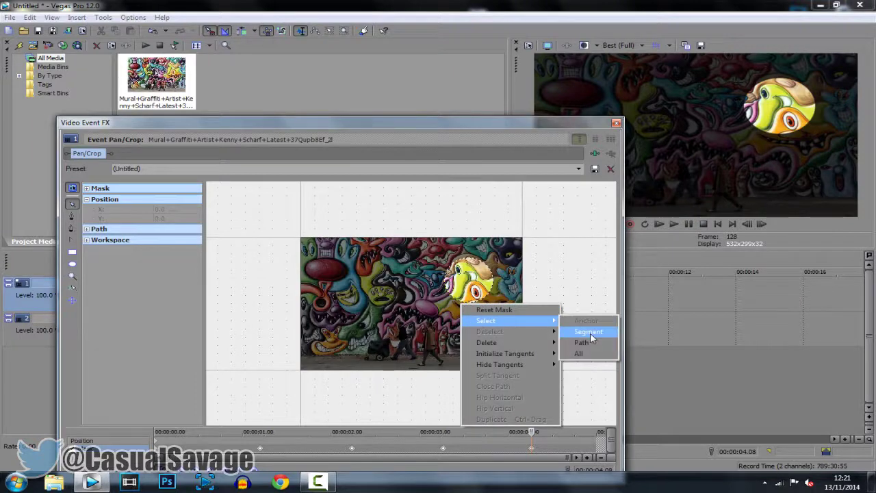
left_click(579, 353)
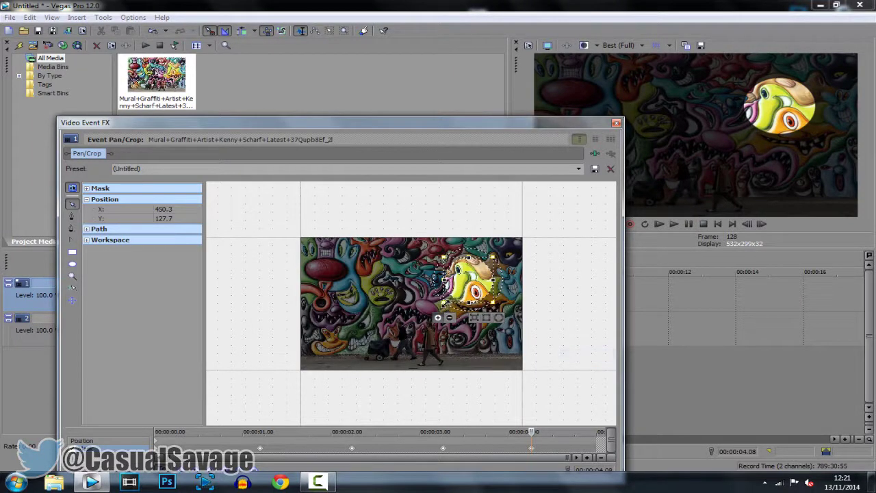
left_click_drag(443, 305, 260, 405)
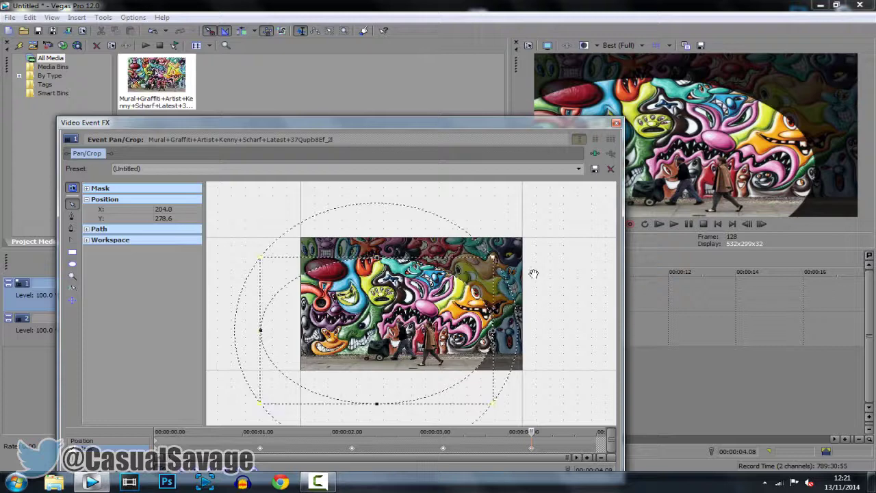
left_click_drag(493, 257, 563, 197)
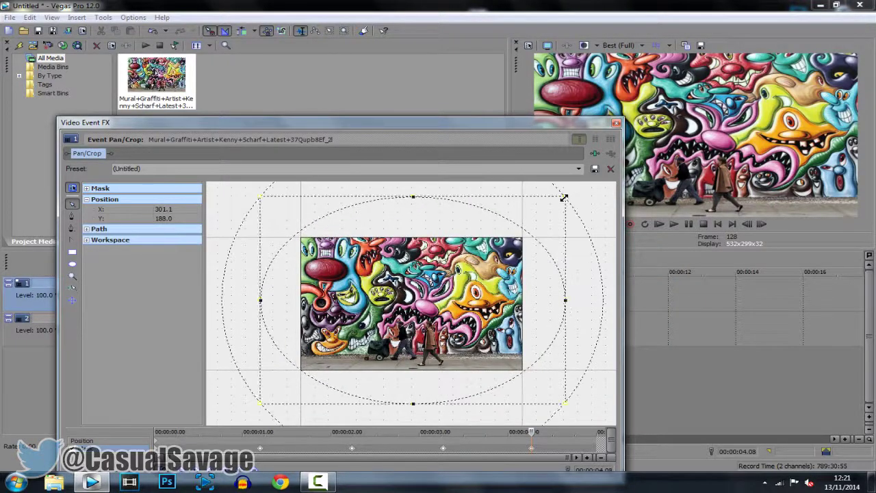
left_click(614, 122)
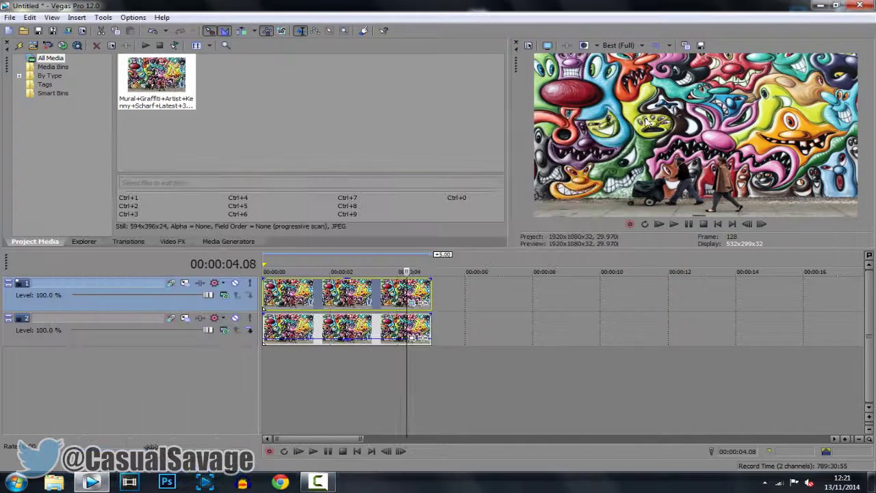
left_click(266, 298)
left_click(674, 224)
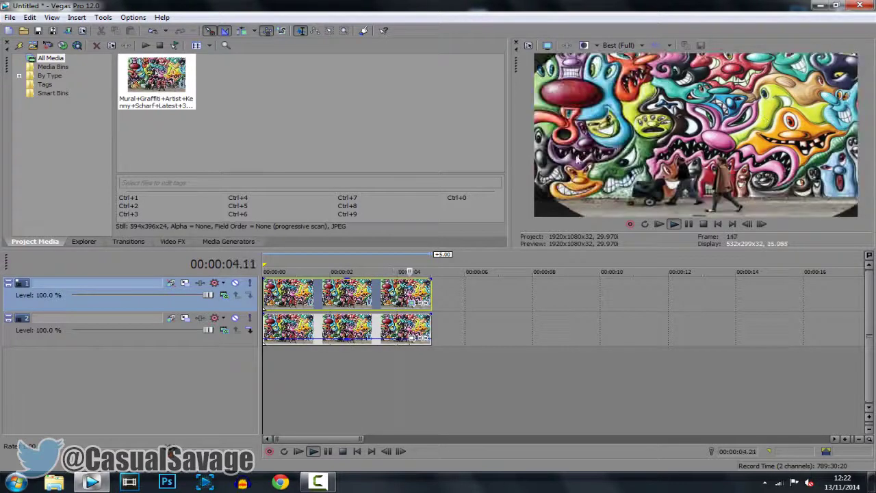
left_click(687, 224)
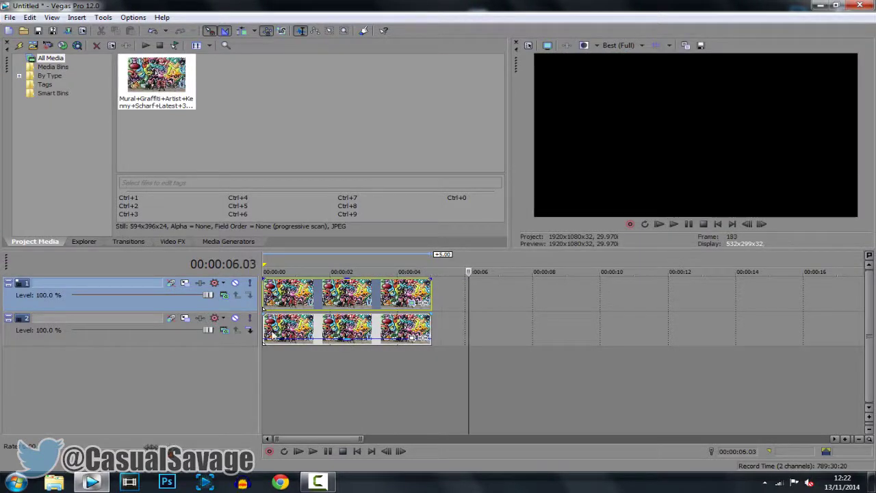
left_click(281, 301)
left_click(269, 301)
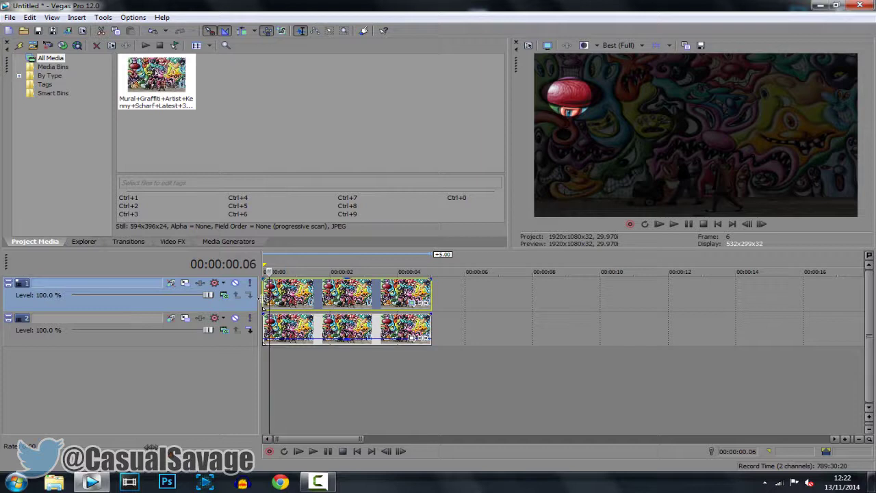
left_click(264, 299)
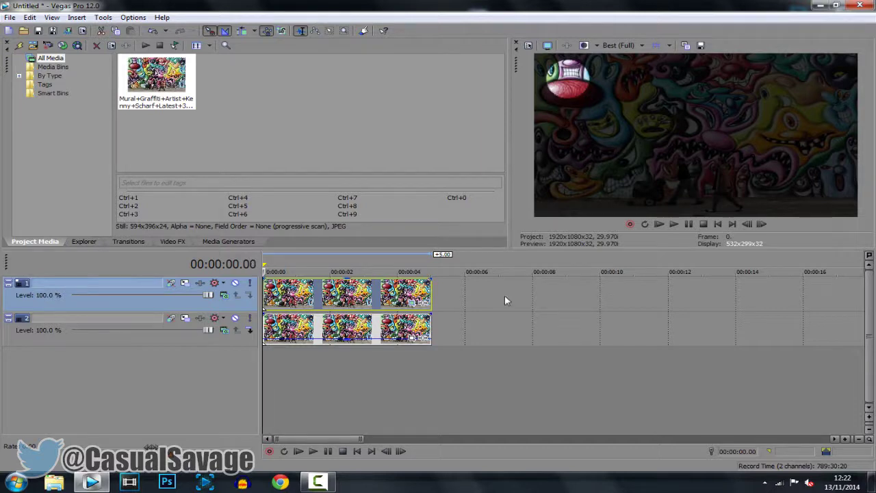
left_click(432, 287)
left_click(356, 290)
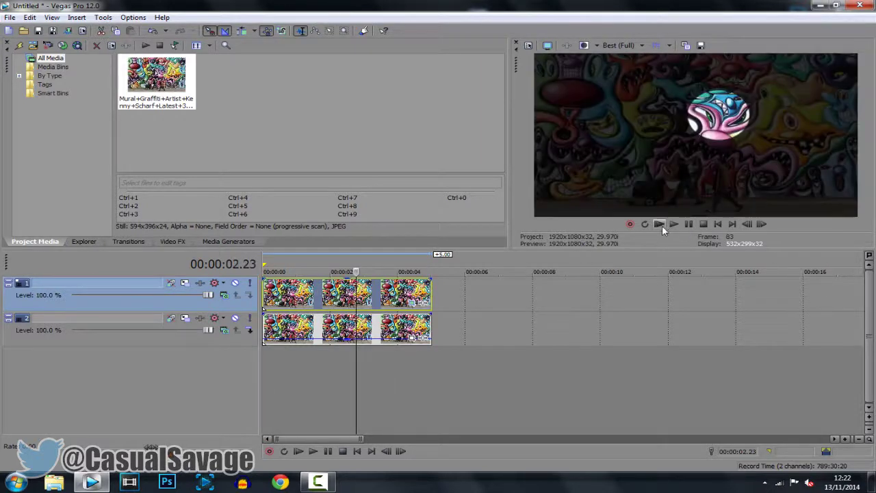
left_click(662, 225)
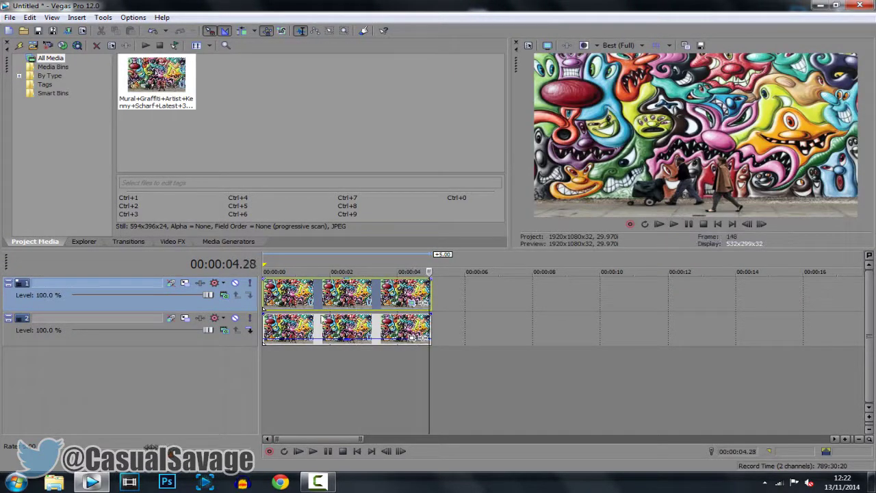
left_click(278, 300)
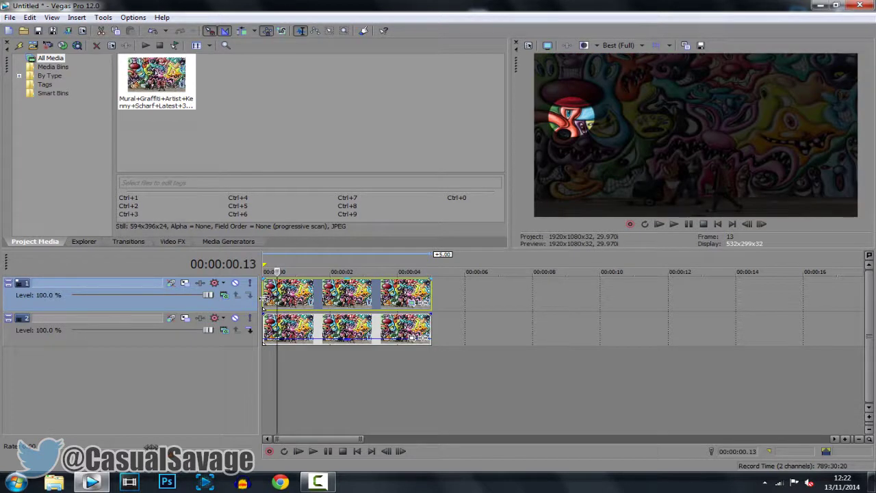
left_click(264, 301)
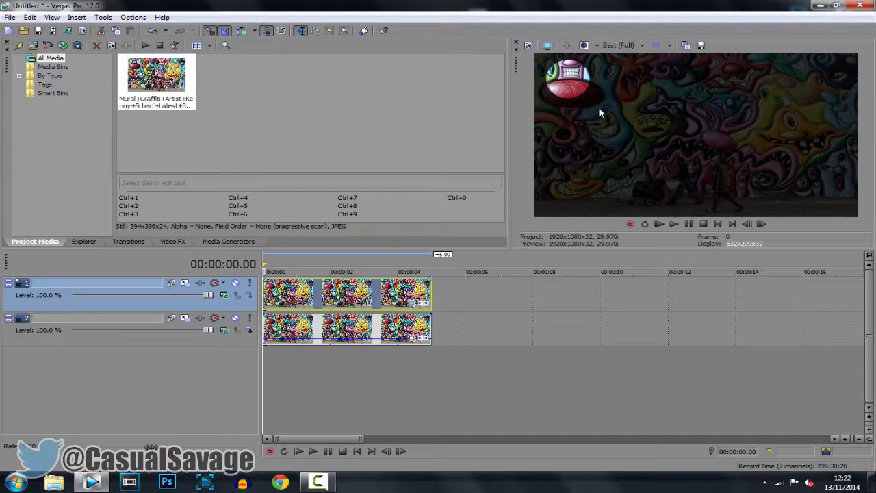
key("Delete")
left_click(275, 332)
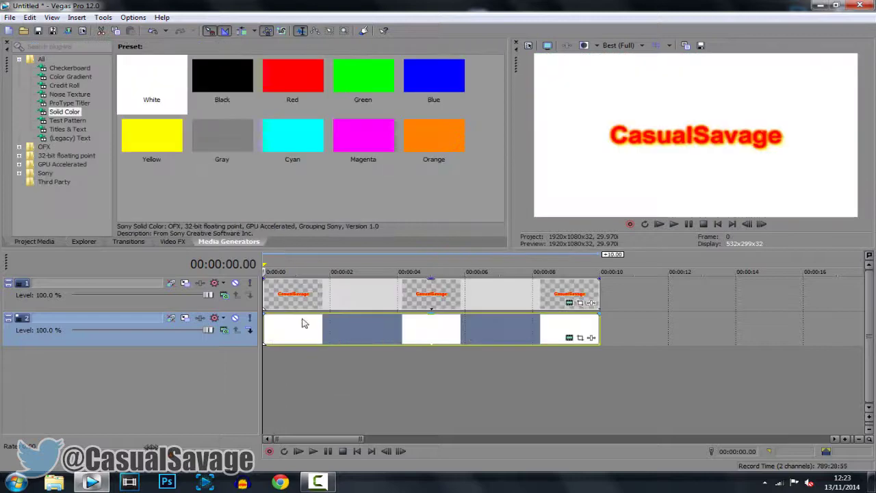
- Select the CasualSavage text and white solid-colour events, then return to the project start
left_click(299, 306)
left_click(297, 328)
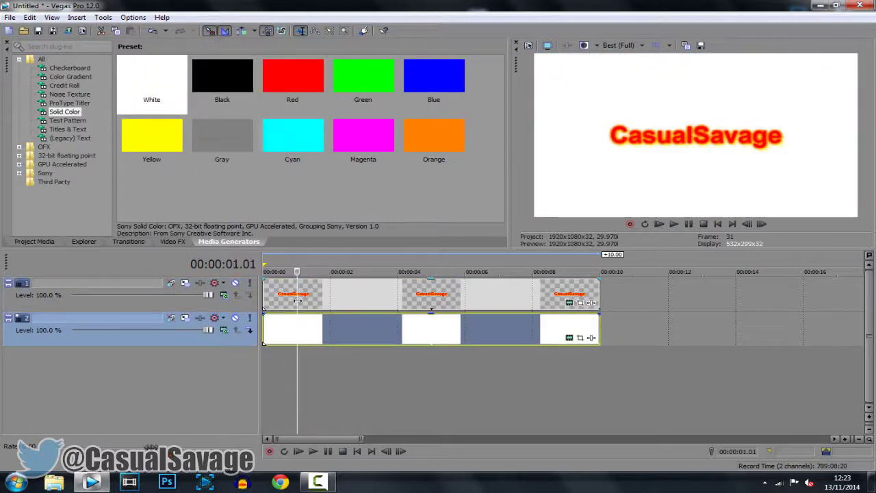
key("Home")
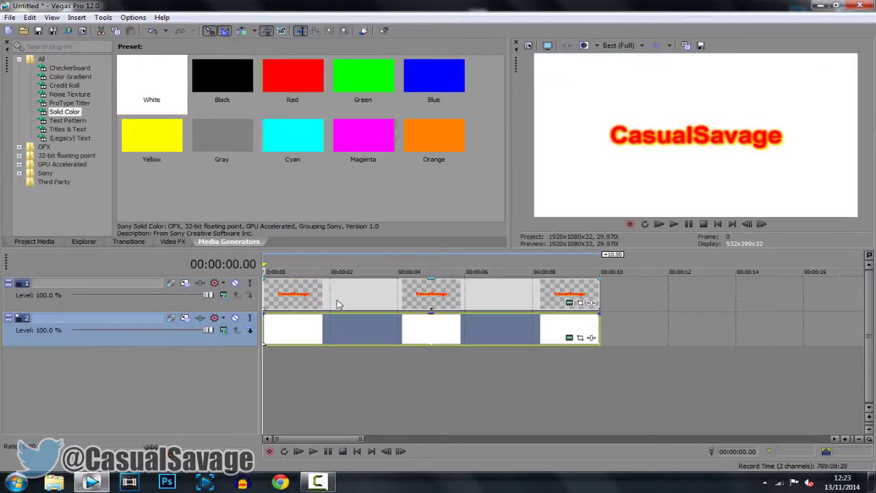
- Save the preview frame to the Desktop as text.jpg and select track 1's text events
left_click(700, 46)
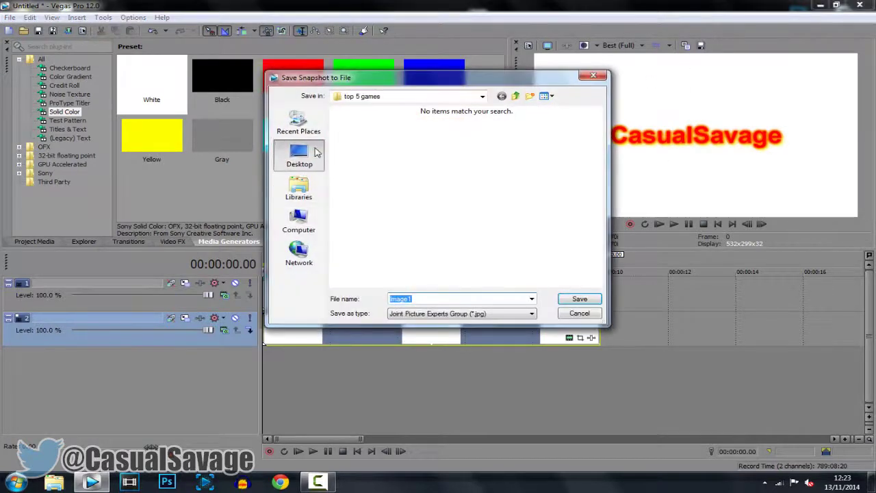
left_click(300, 154)
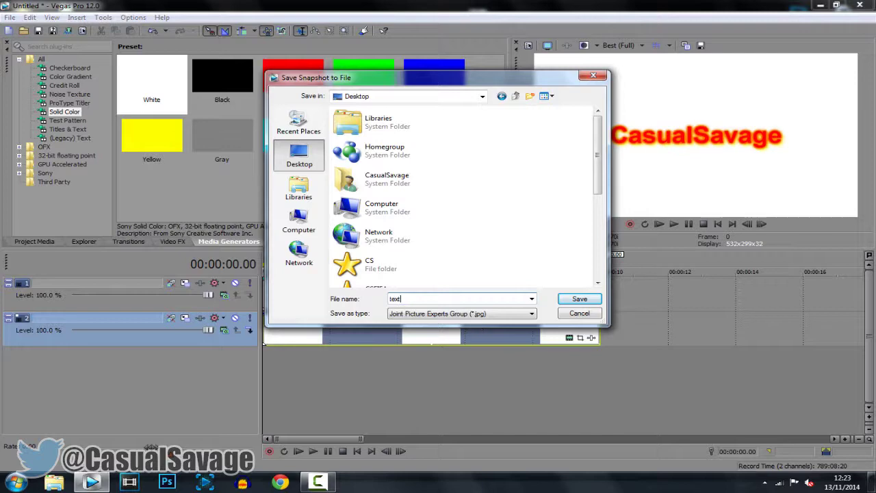
key("Return")
left_click(342, 298)
- Delete the text and solid-colour events, then place text.jpg at the start of track 1
key("Delete")
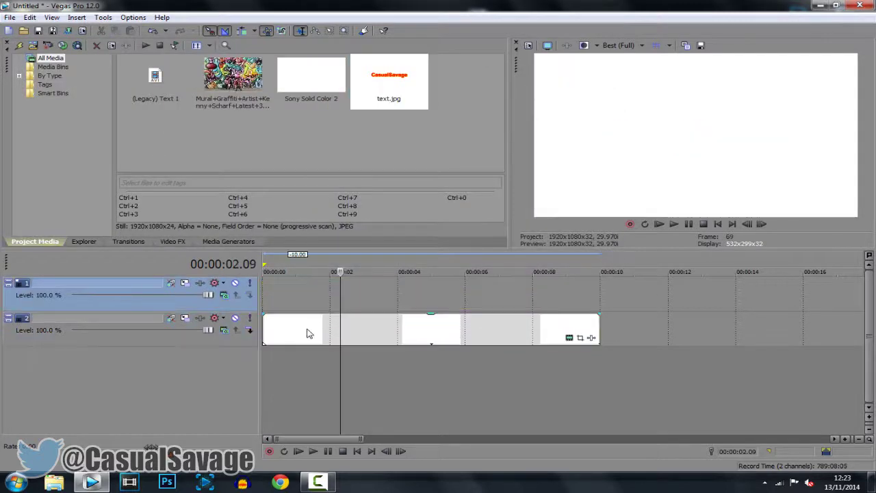
left_click(307, 333)
key("Delete")
left_click(389, 93)
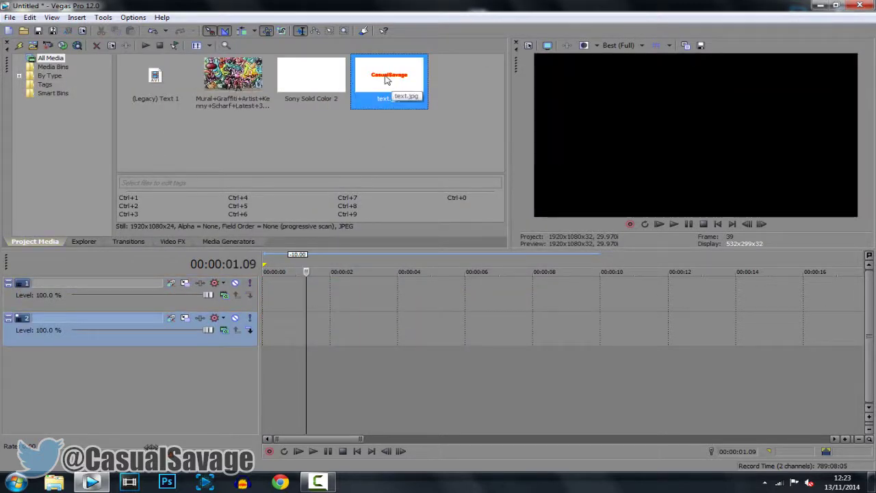
left_click_drag(387, 80, 267, 297)
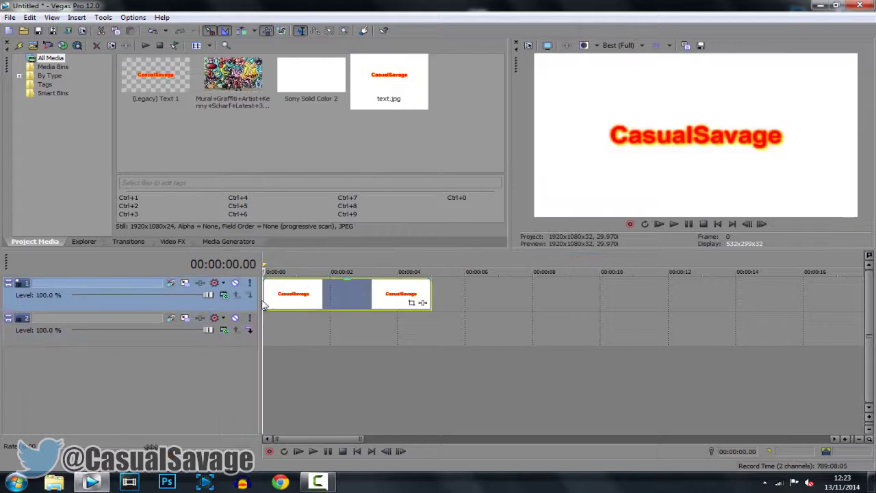
- Add a (Legacy) Text Solid Background event to the timeline from the media generators
left_click(210, 241)
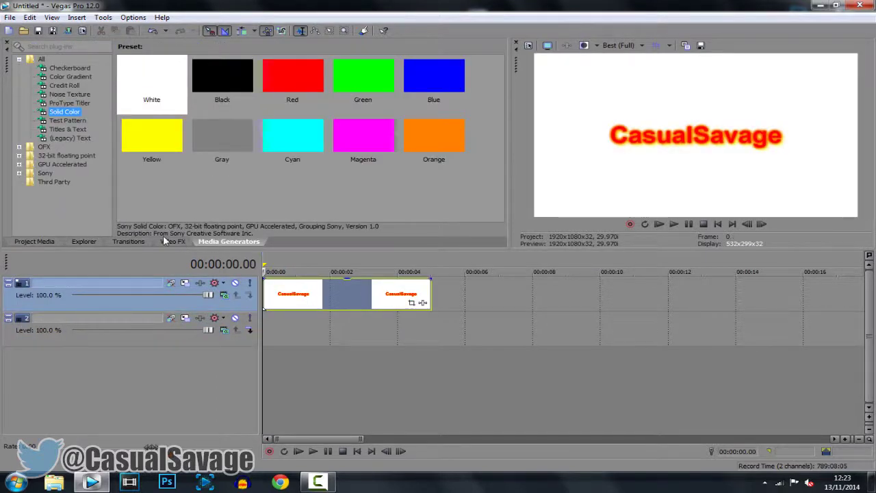
left_click(128, 242)
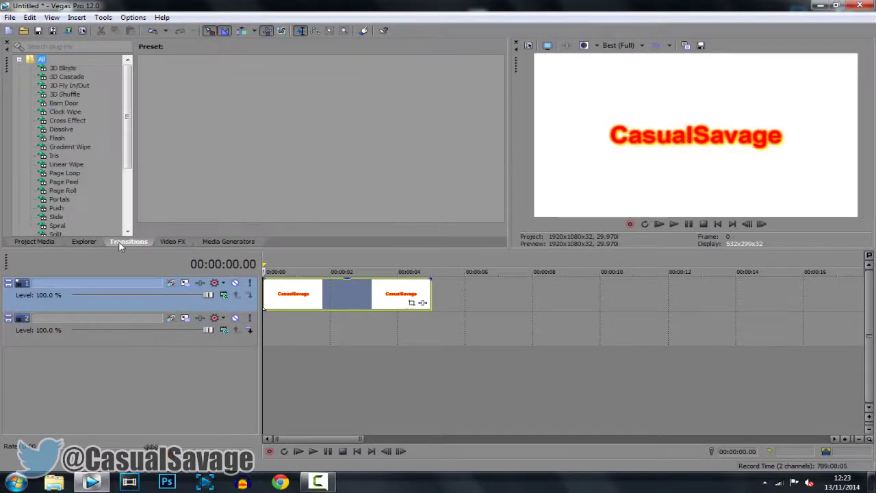
left_click(228, 241)
left_click(70, 138)
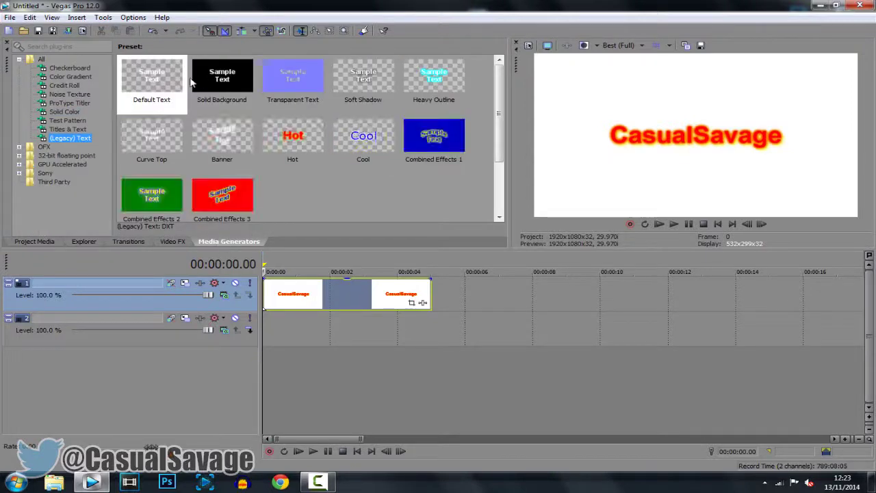
left_click_drag(195, 82, 548, 287)
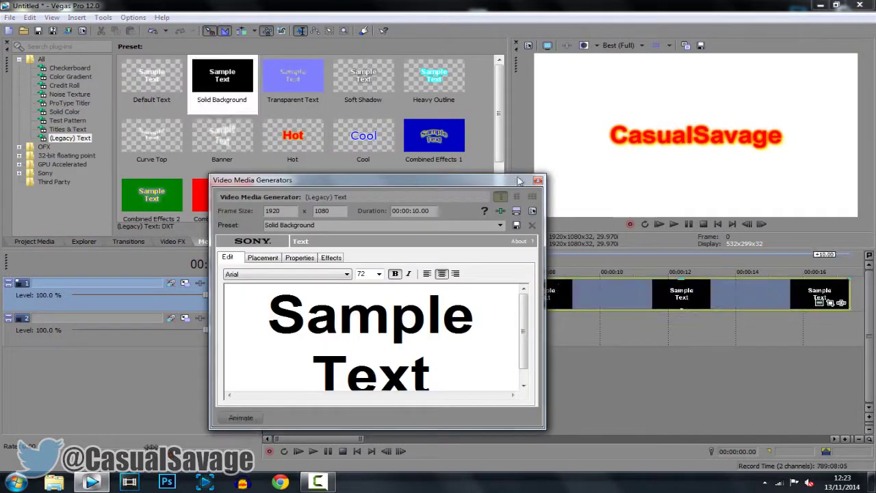
left_click(538, 180)
- Delete the stray Sample Text events and move the playhead near the project start
left_click(510, 294)
key("Delete")
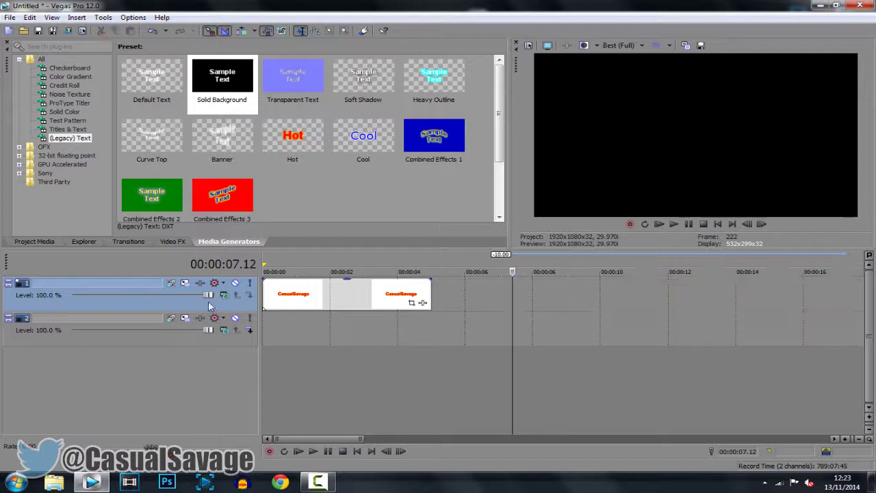
left_click(288, 303)
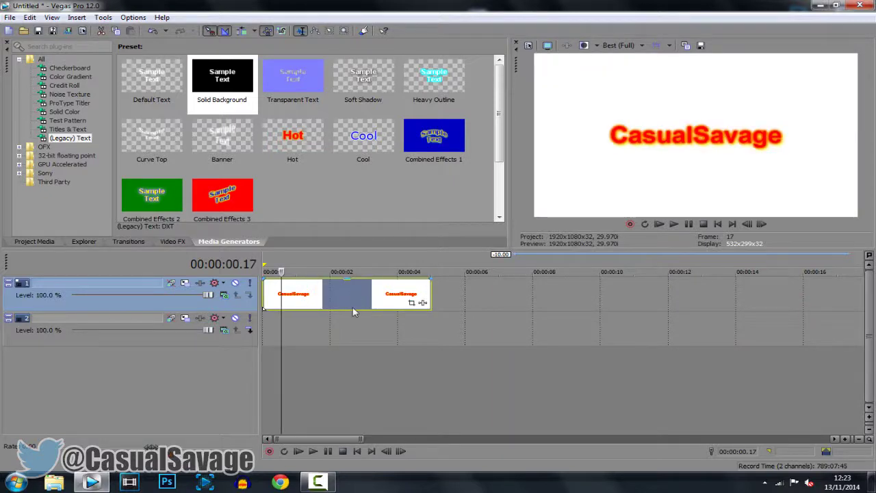
- Delete the empty second track and duplicate the CasualSavage text track
right_click(243, 339)
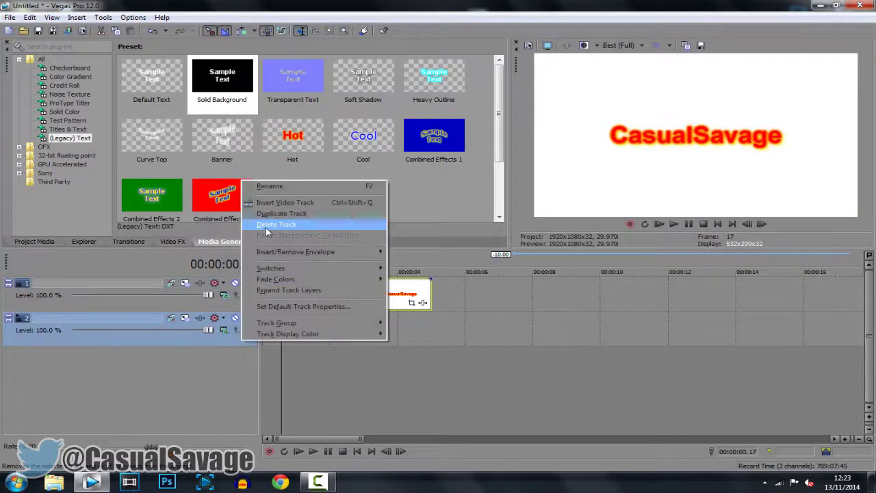
left_click(293, 225)
right_click(229, 306)
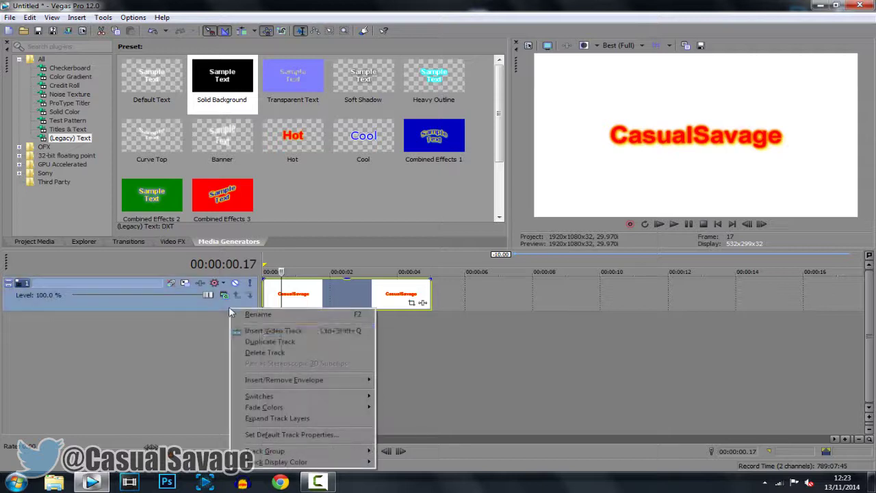
left_click(271, 336)
- Dim the lower copy to 53% opacity, keep the top event unchanged, and open its Pan/Crop
left_click(273, 336)
scroll(397, 332, "up", 5)
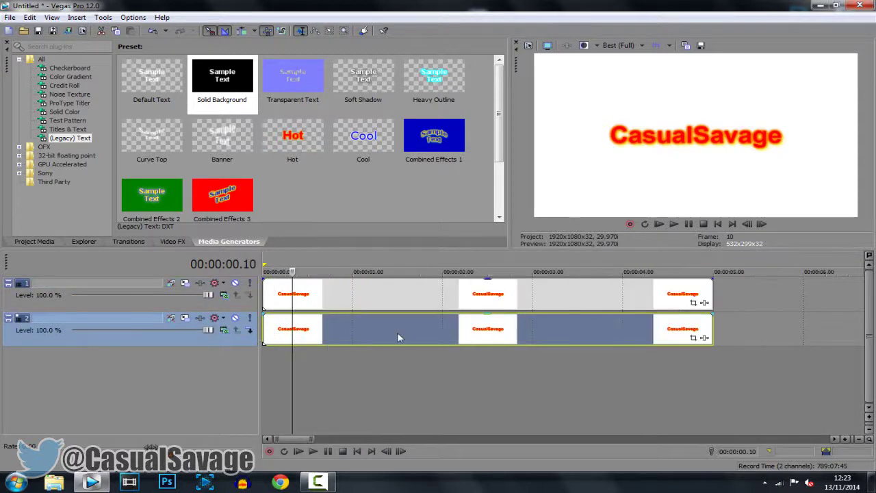
left_click_drag(420, 317, 425, 345)
left_click(420, 301)
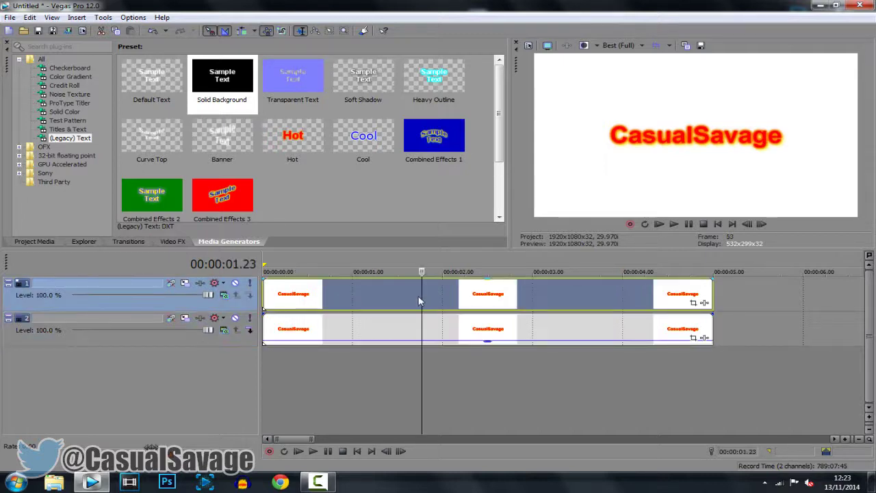
left_click_drag(443, 282, 426, 189)
key("Home")
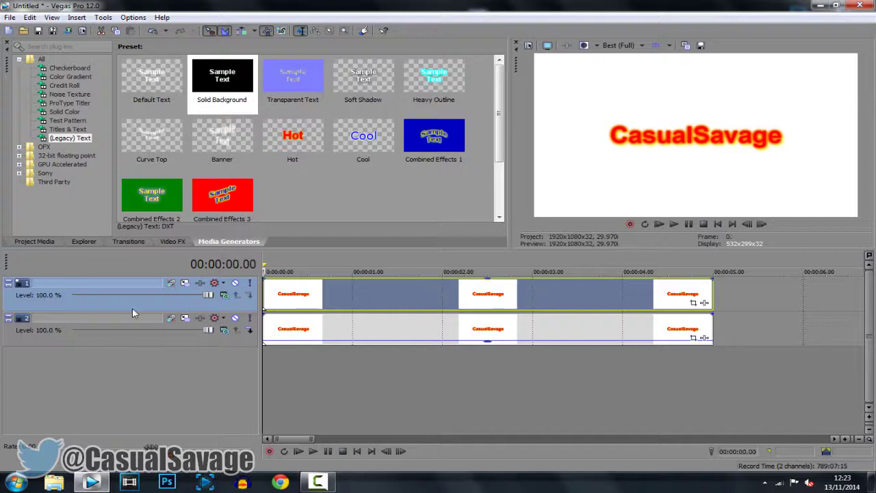
left_click(693, 303)
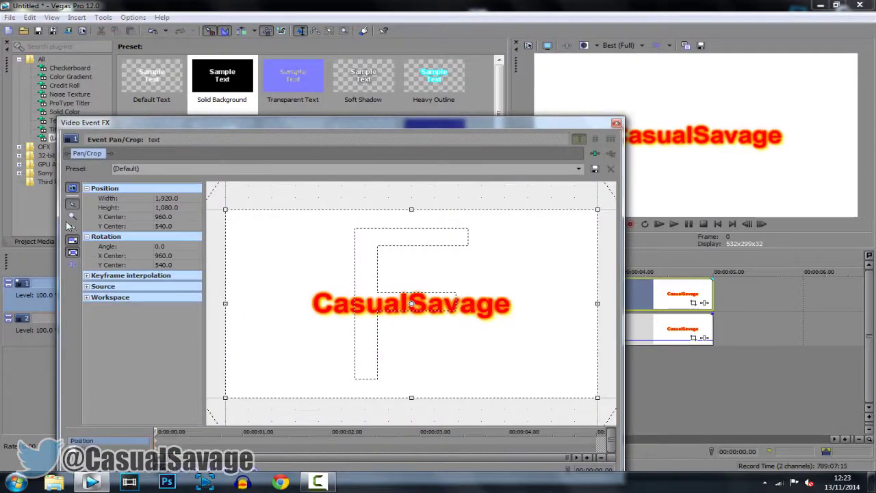
- Enable Mask and draw an oval mask at the frame's left edge
left_click(75, 455)
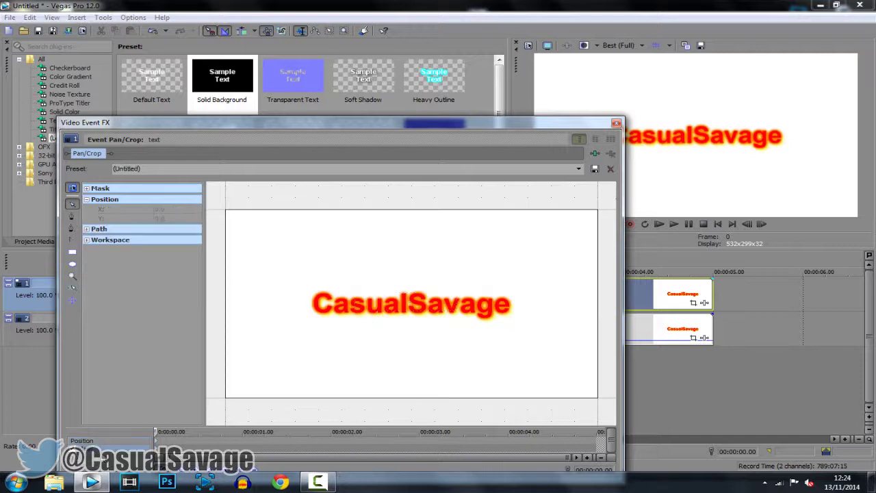
left_click(73, 264)
left_click_drag(227, 287, 288, 331)
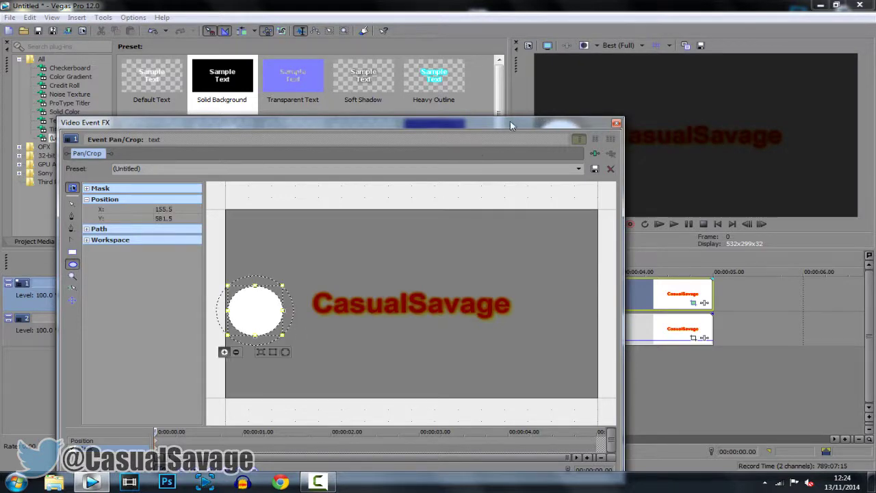
left_click_drag(510, 125, 500, 188)
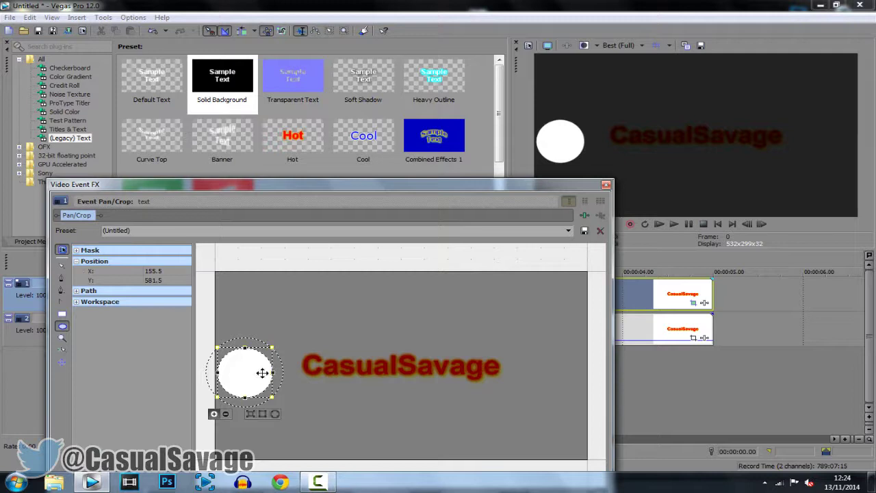
left_click_drag(262, 372, 188, 364)
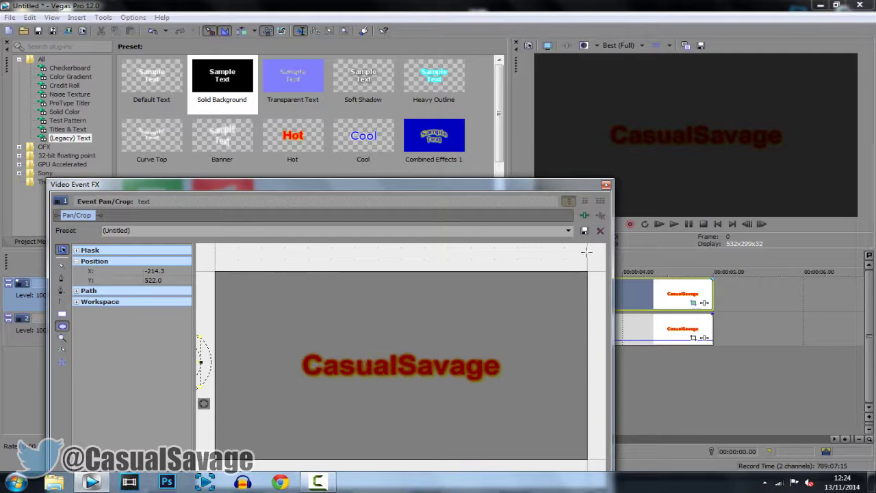
left_click_drag(448, 182, 402, 120)
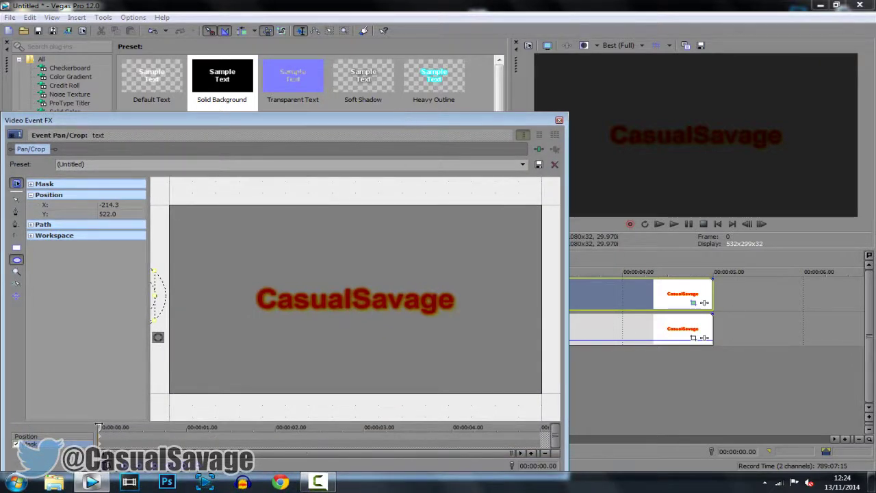
- Keyframe the oval: centred at ~1 s, right edge at ~2 s, back to centre at ~4 s
left_click_drag(139, 425, 222, 426)
left_click_drag(151, 298, 381, 301)
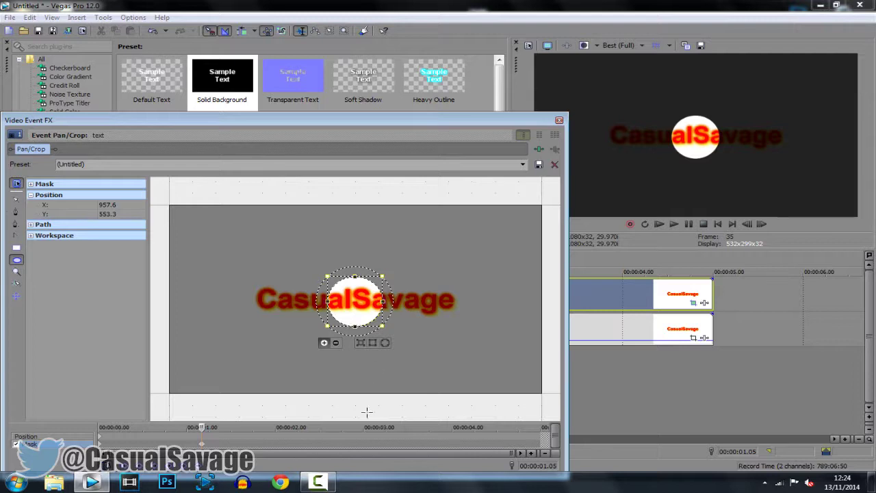
left_click_drag(201, 427, 301, 427)
left_click_drag(358, 294, 574, 289)
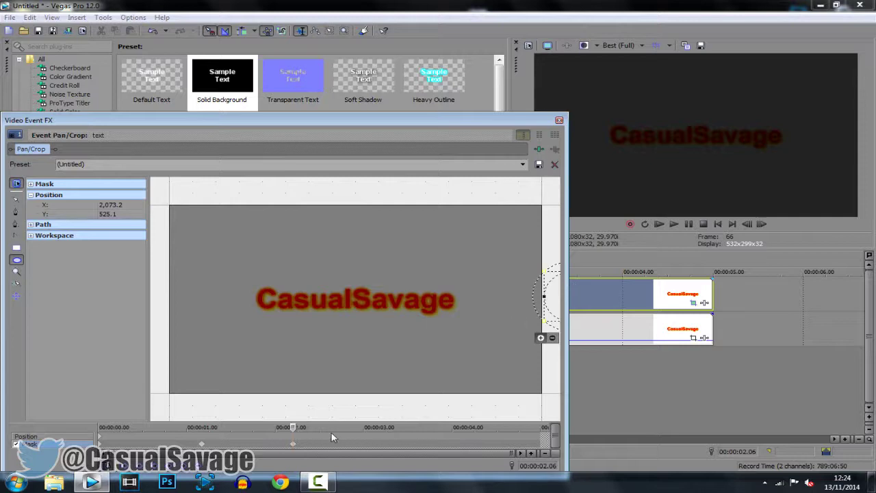
left_click_drag(342, 425, 473, 435)
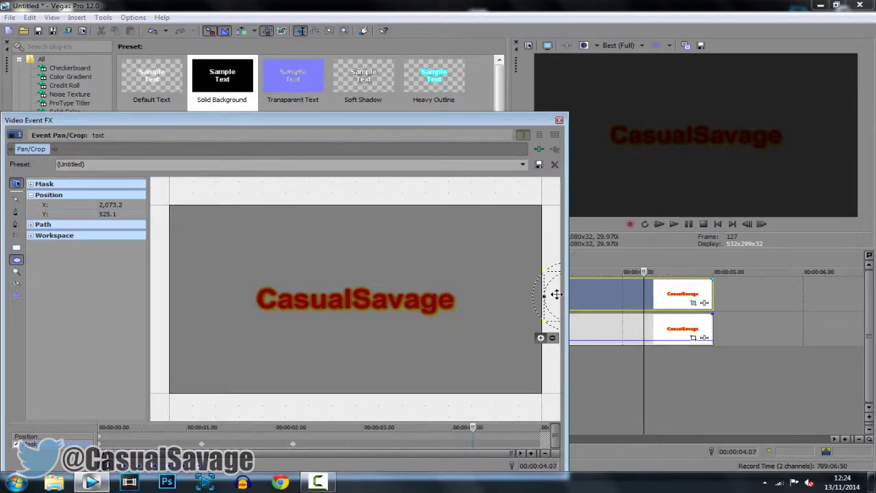
left_click_drag(556, 294, 344, 296)
- One frame later, stretch the oval into a wide ellipse covering the whole word
left_click(475, 441)
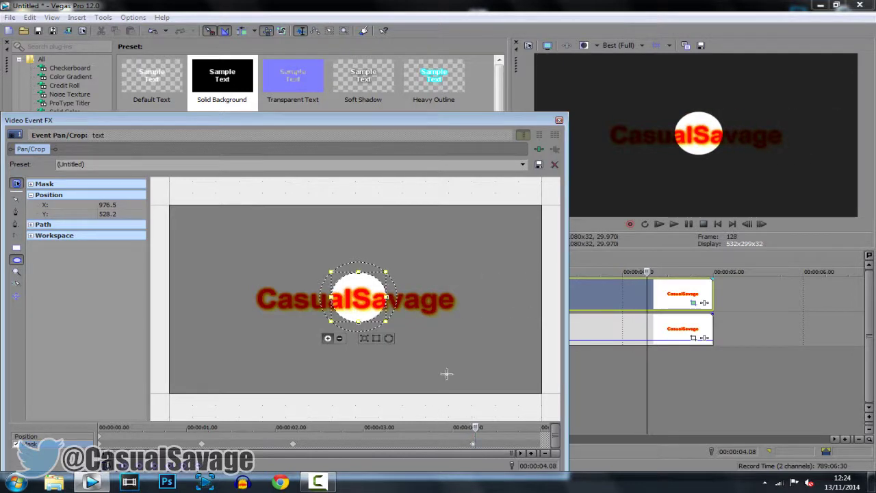
left_click(358, 299)
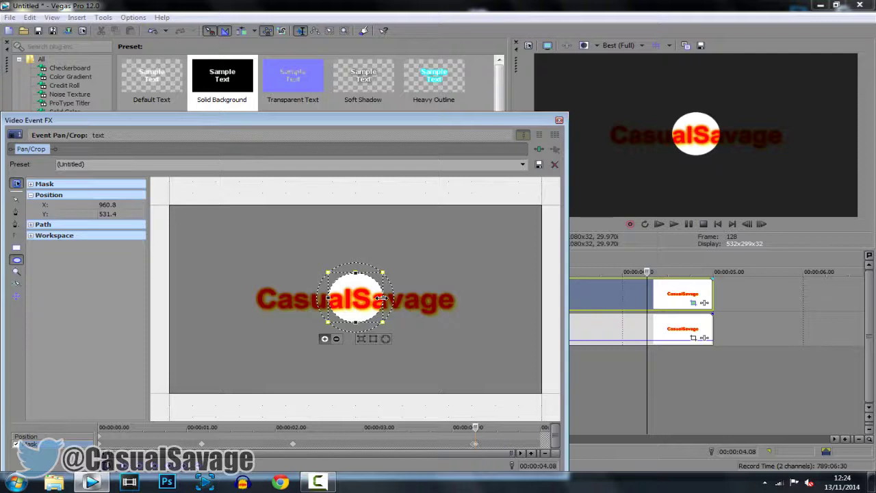
left_click_drag(386, 299, 472, 298)
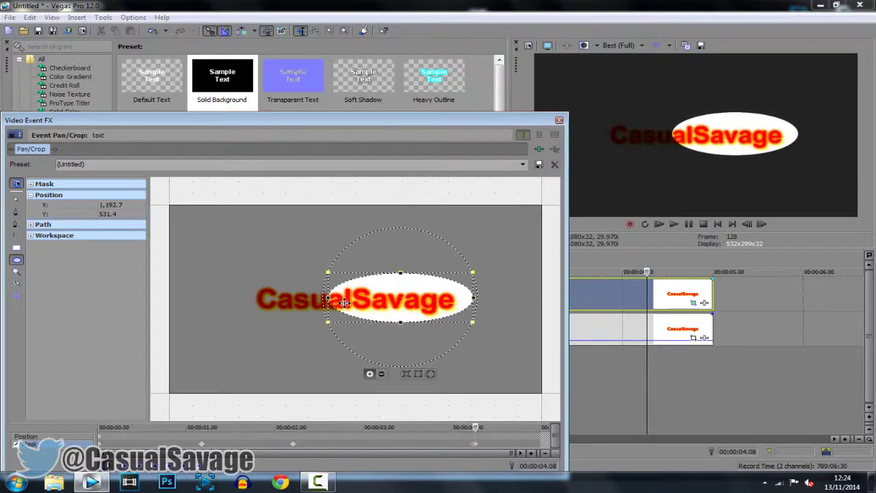
left_click_drag(331, 297, 237, 297)
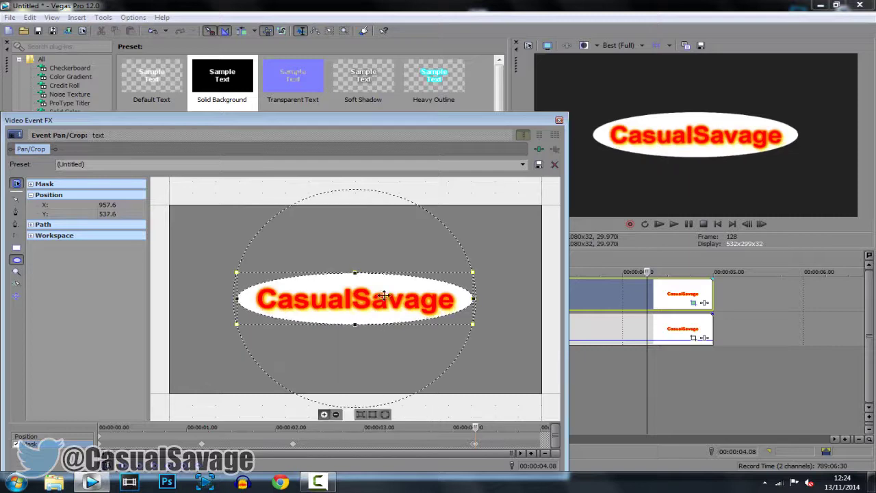
left_click(558, 120)
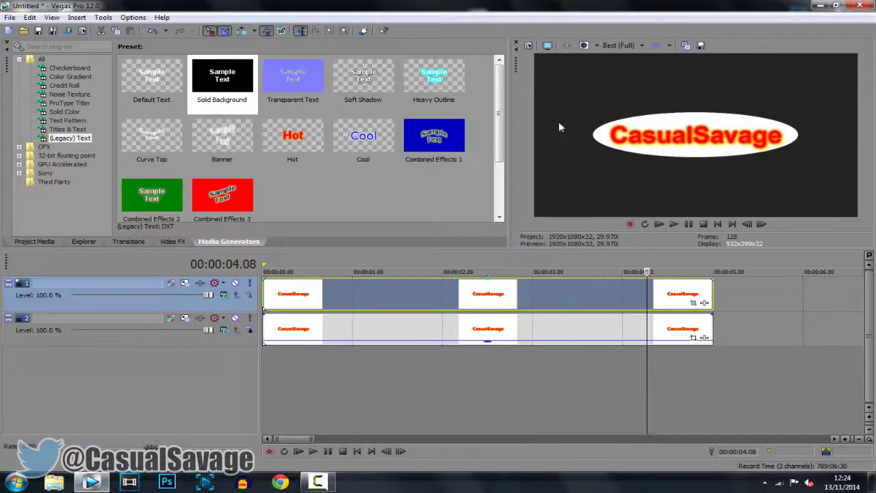
left_click(659, 224)
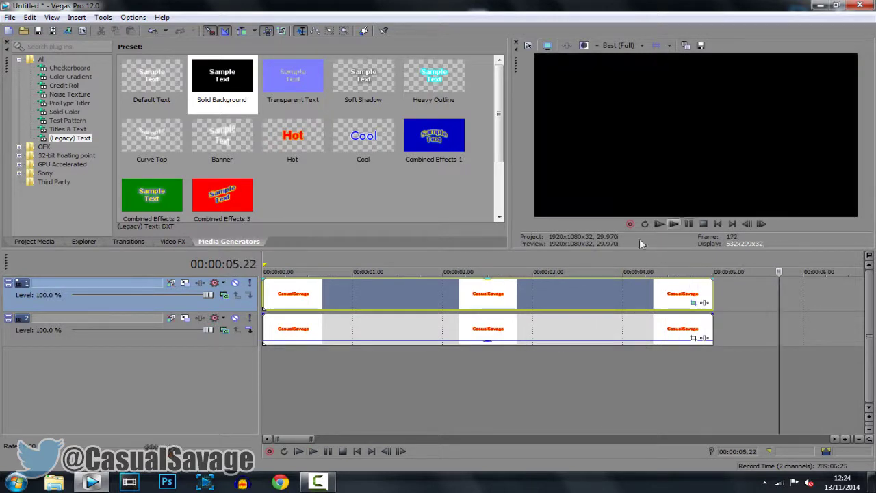
left_click(452, 308)
left_click(347, 308)
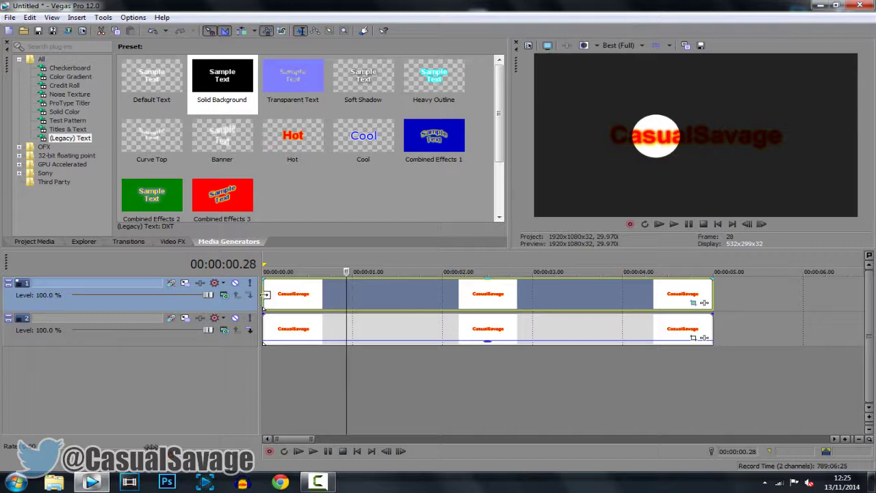
key("Home")
key("space")
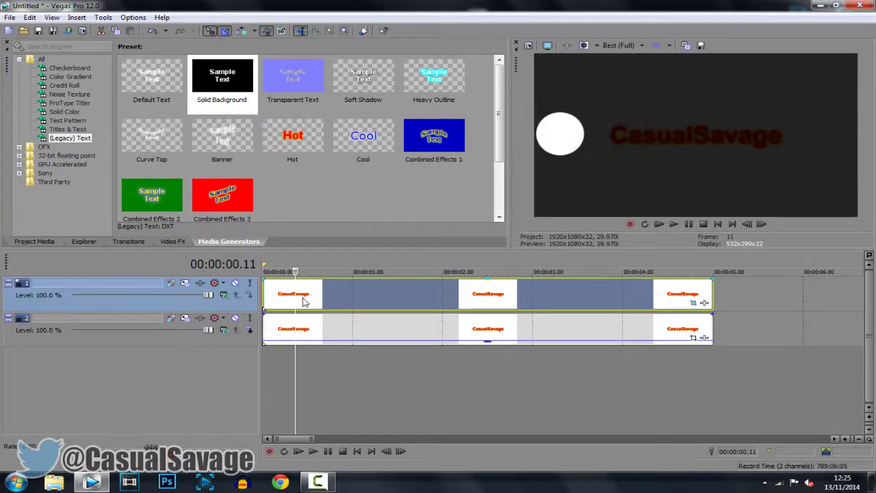
mouse_move(305, 302)
left_mouse_down()
mouse_move(335, 302)
mouse_move(311, 304)
left_mouse_up()
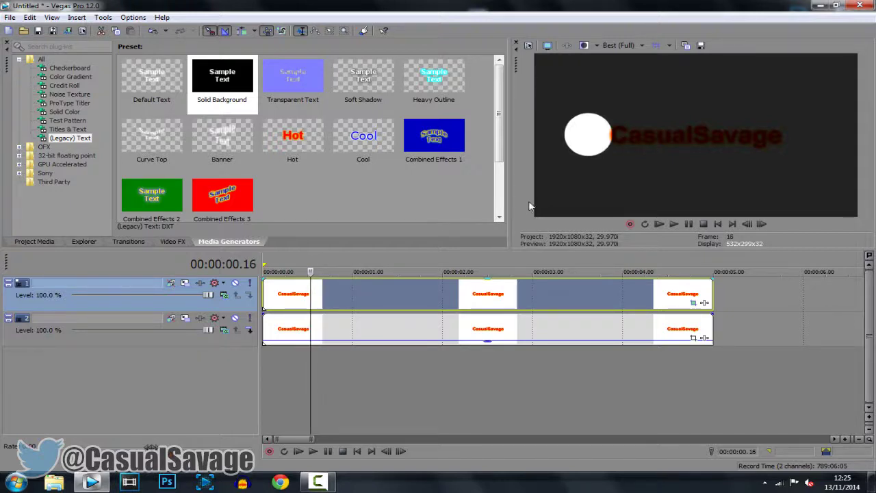
left_click(303, 297)
left_click(330, 308)
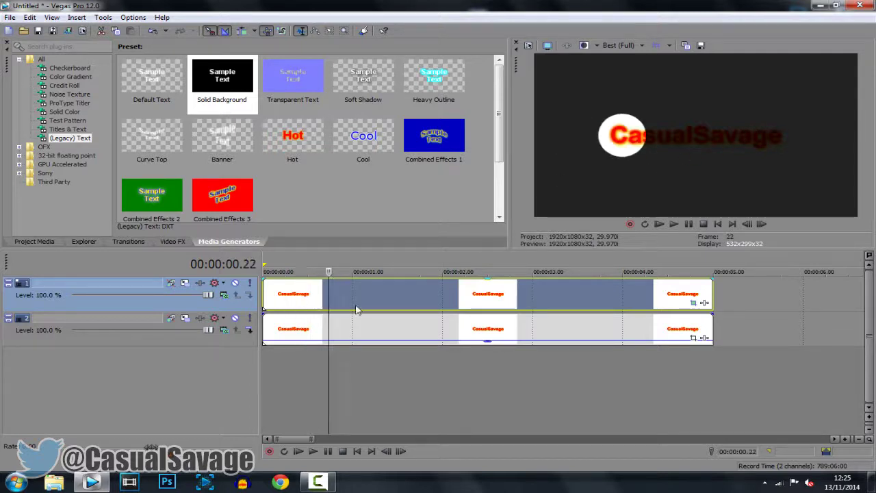
left_click(375, 312)
left_click(465, 311)
left_click(350, 310)
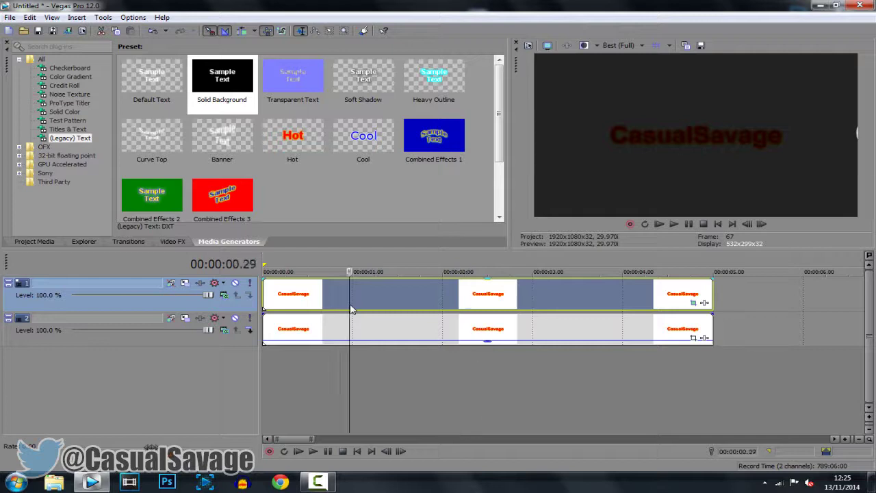
left_click(317, 305)
left_click(271, 301)
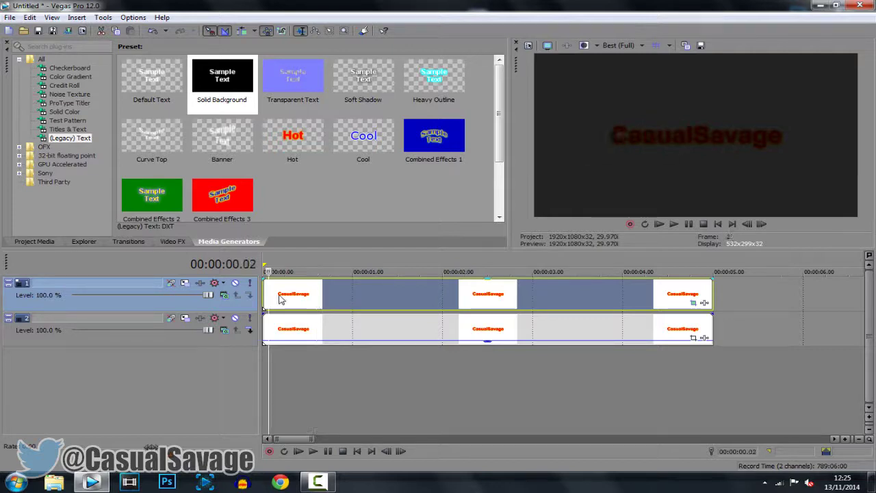
left_click(283, 299)
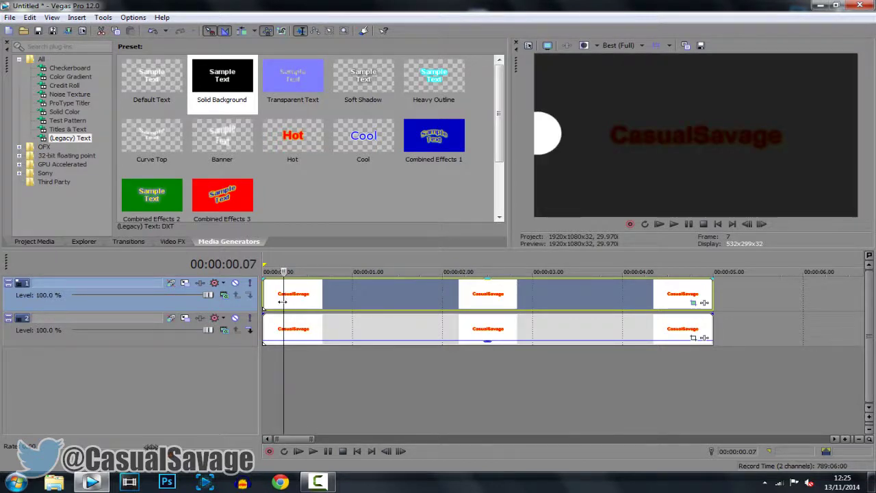
left_click(322, 305)
left_click_drag(326, 304, 557, 313)
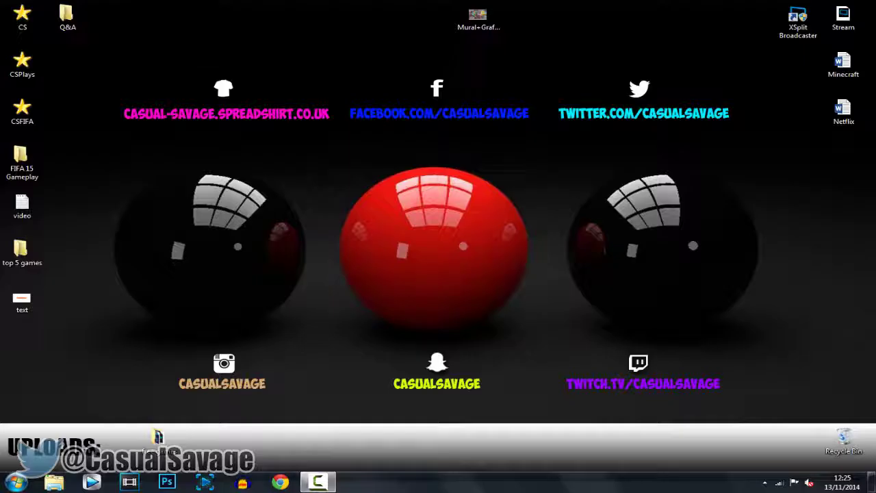